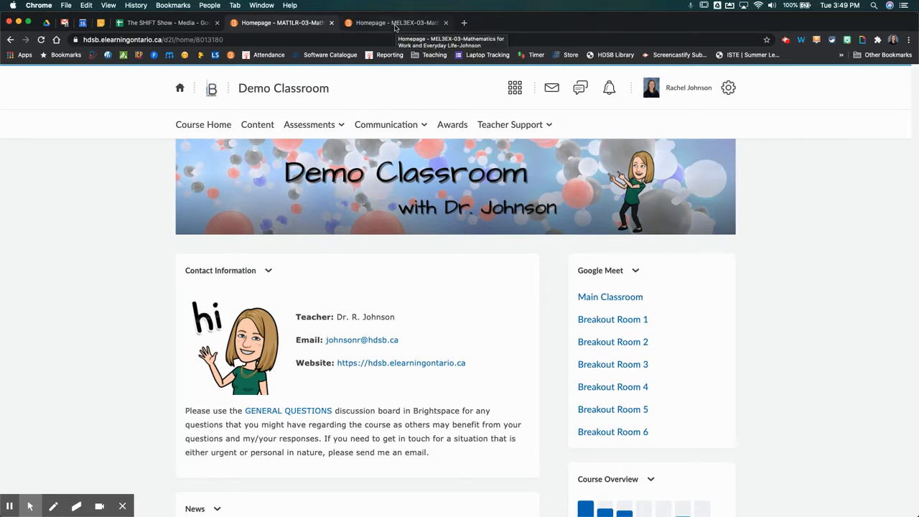
- From the MEL3EX Mathematics course, go through Teacher Support > Edit Course to the Widgets page
{"action": "left_click", "coordinate": [395, 24]}
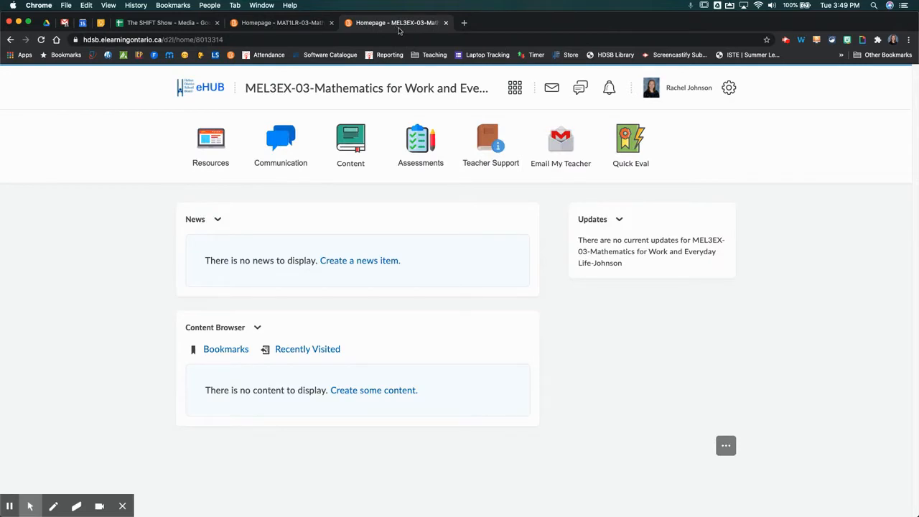
{"action": "left_click", "coordinate": [492, 163]}
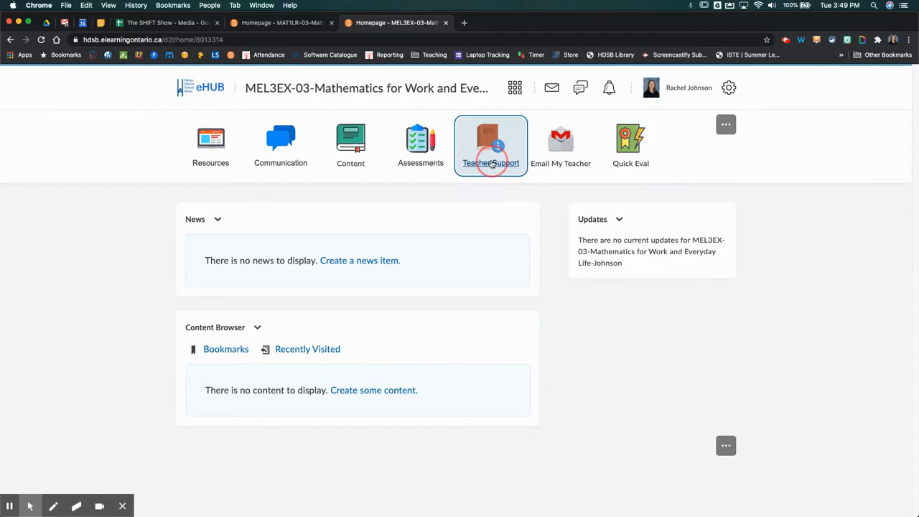
{"action": "left_click", "coordinate": [497, 169]}
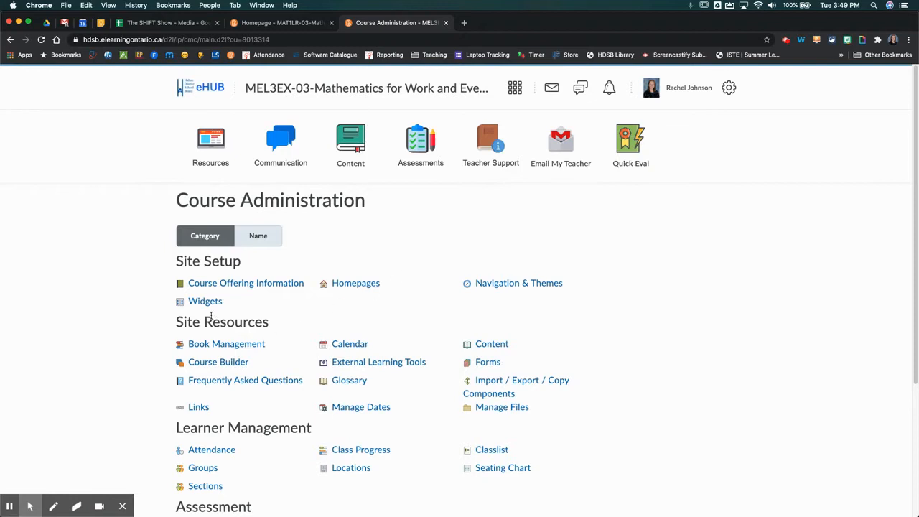
{"action": "left_click", "coordinate": [201, 305]}
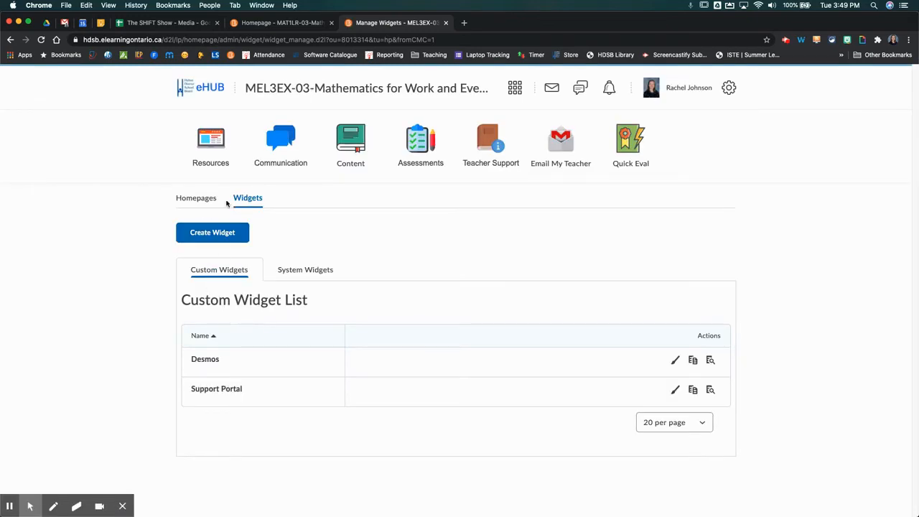
- Create a widget named 'Contact Information' and save it to reach its content editor
{"action": "left_click", "coordinate": [222, 237]}
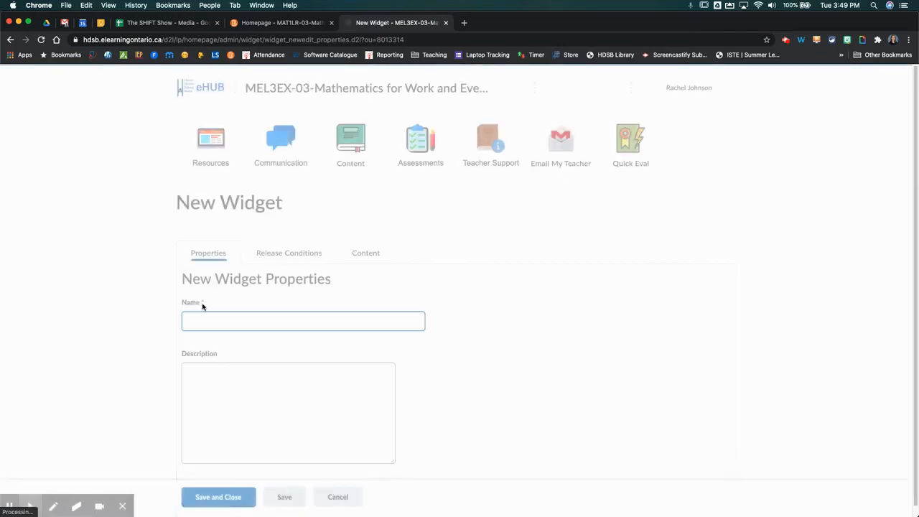
{"action": "left_click", "coordinate": [203, 326]}
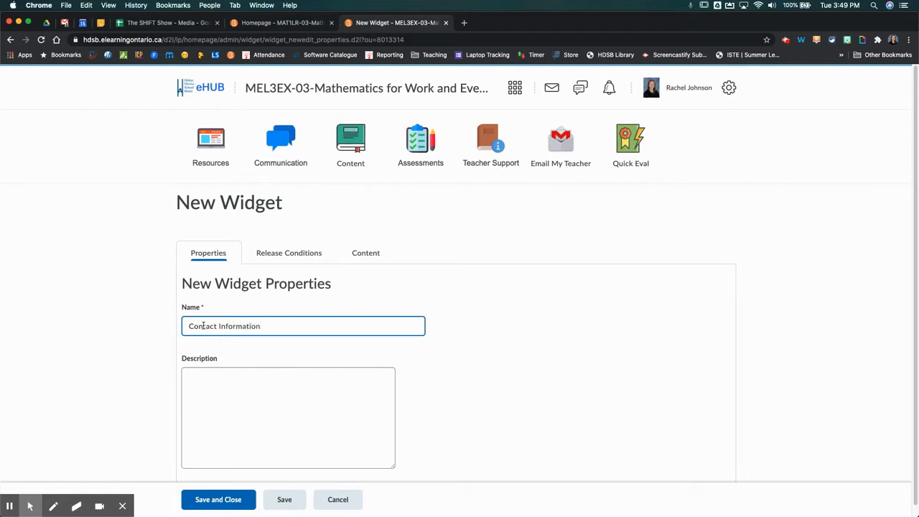
{"action": "scroll", "coordinate": [328, 386], "scroll_direction": "down", "scroll_amount": 1}
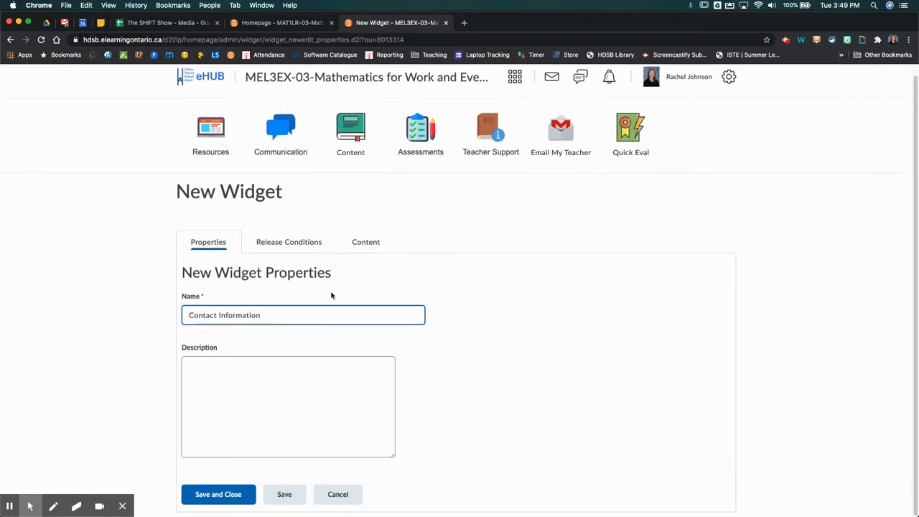
{"action": "left_click", "coordinate": [374, 243]}
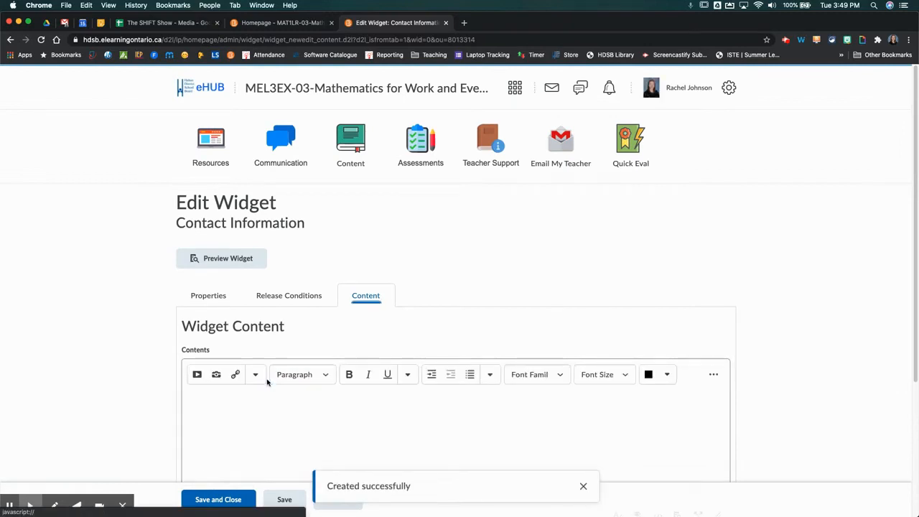
- Place the caret in the empty widget content and expand the full editor toolbar
{"action": "scroll", "coordinate": [258, 390], "scroll_direction": "down", "scroll_amount": 1}
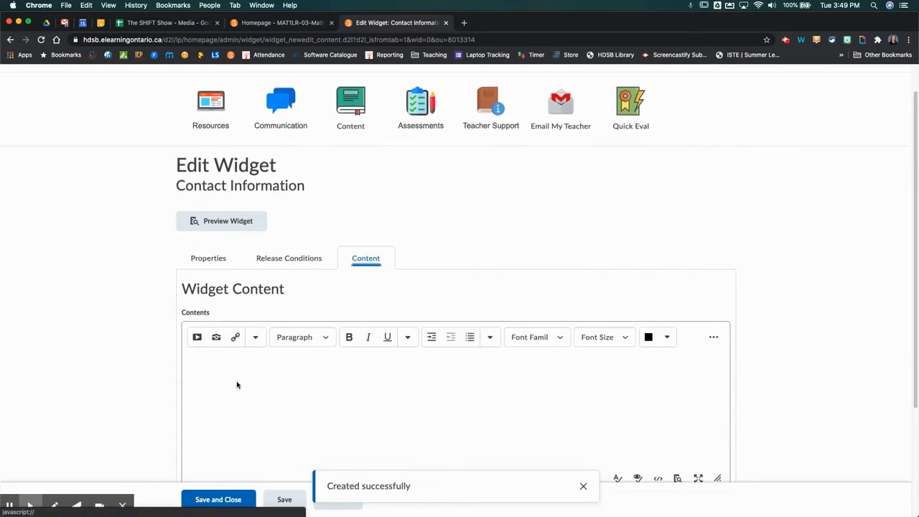
{"action": "left_click", "coordinate": [207, 367]}
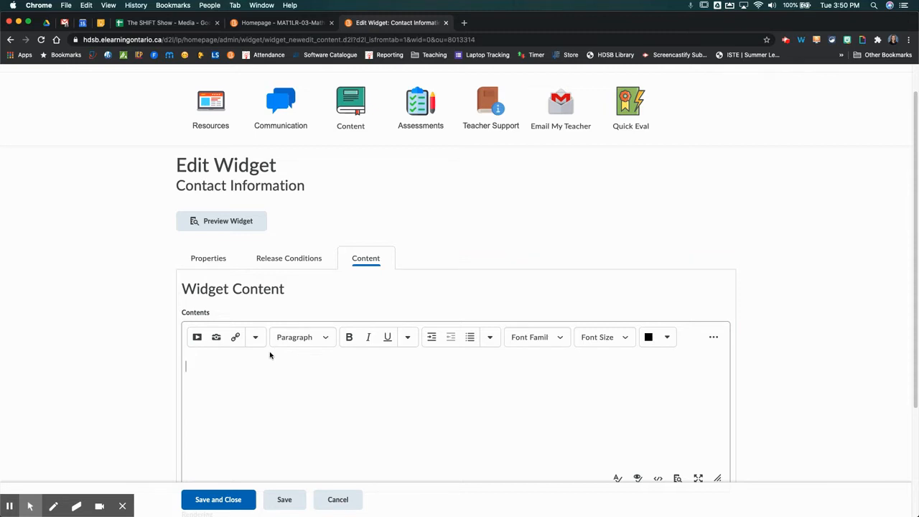
{"action": "left_click", "coordinate": [491, 338]}
{"action": "left_click", "coordinate": [492, 338]}
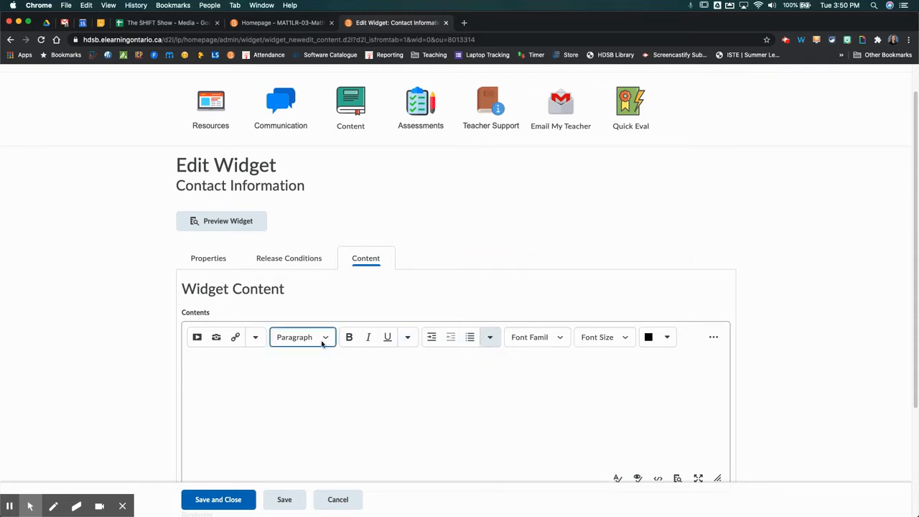
{"action": "left_click", "coordinate": [407, 339]}
{"action": "left_click", "coordinate": [408, 339]}
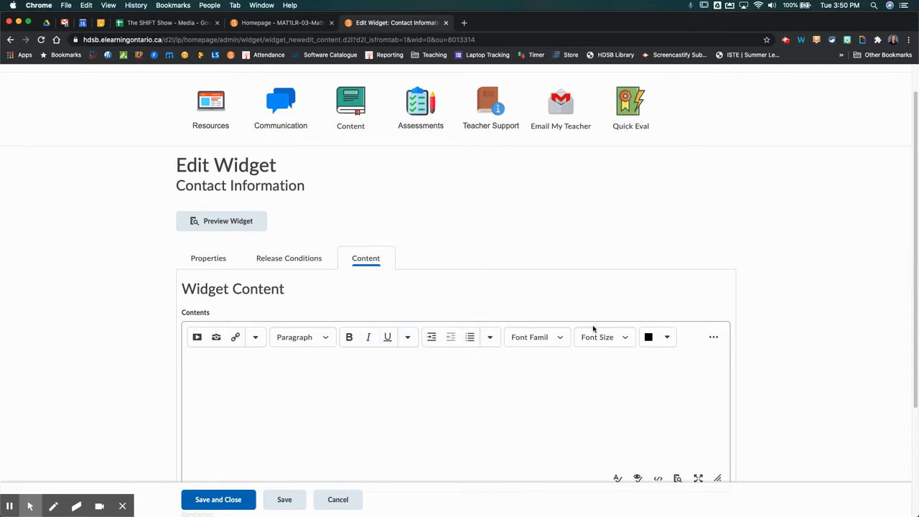
{"action": "left_click", "coordinate": [715, 340]}
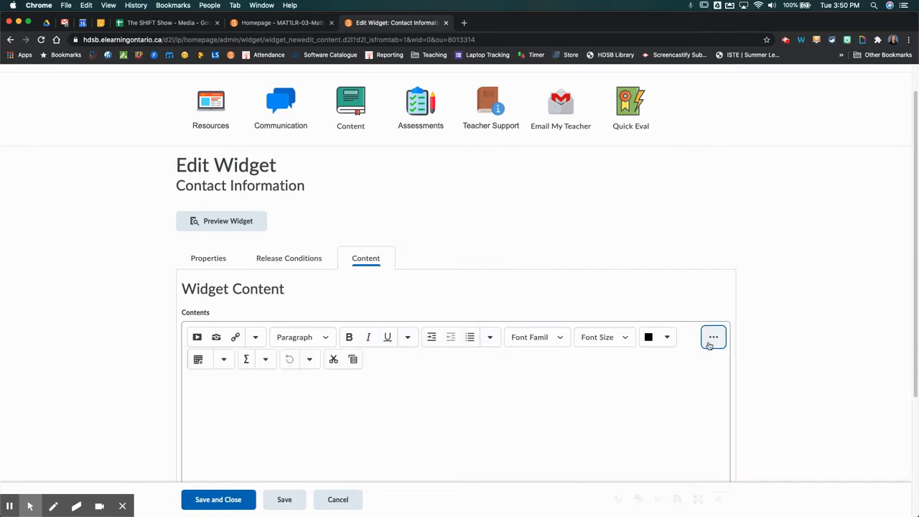
- Insert a small table and put the caret in its first cell
{"action": "left_click", "coordinate": [224, 362]}
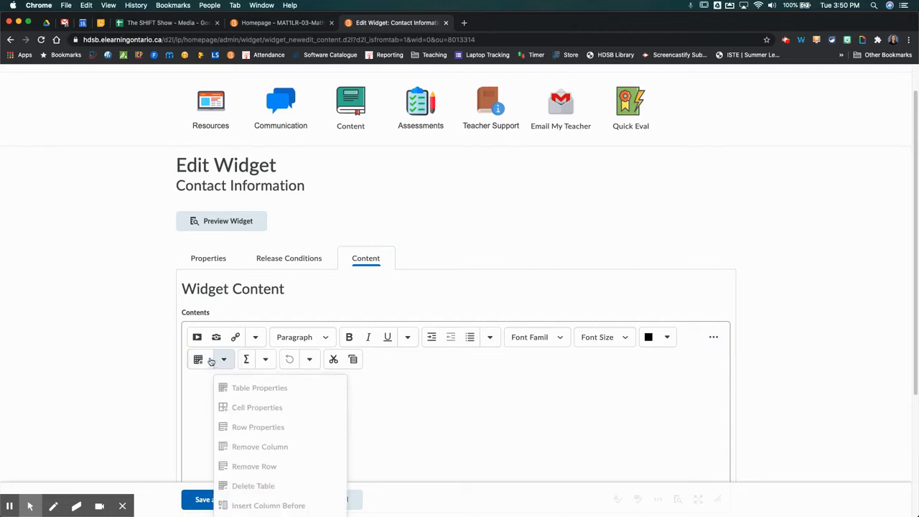
{"action": "left_click", "coordinate": [200, 361]}
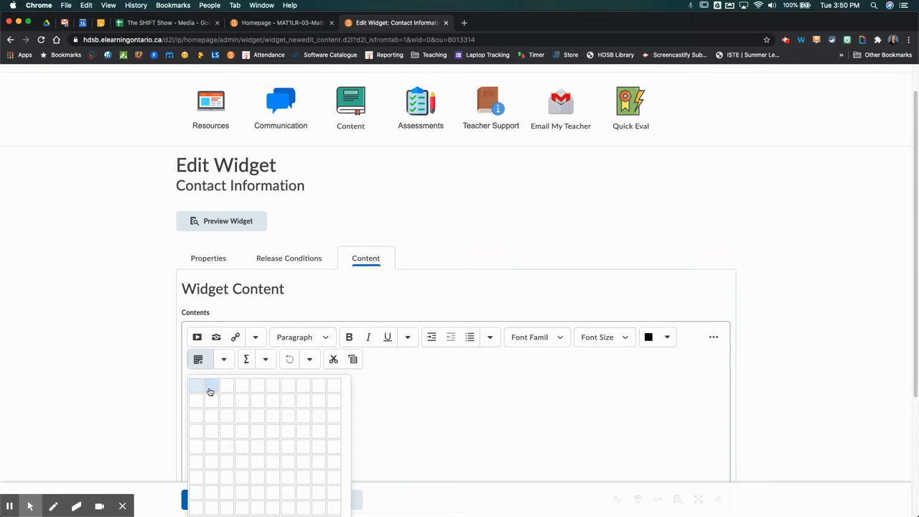
{"action": "left_click", "coordinate": [211, 391]}
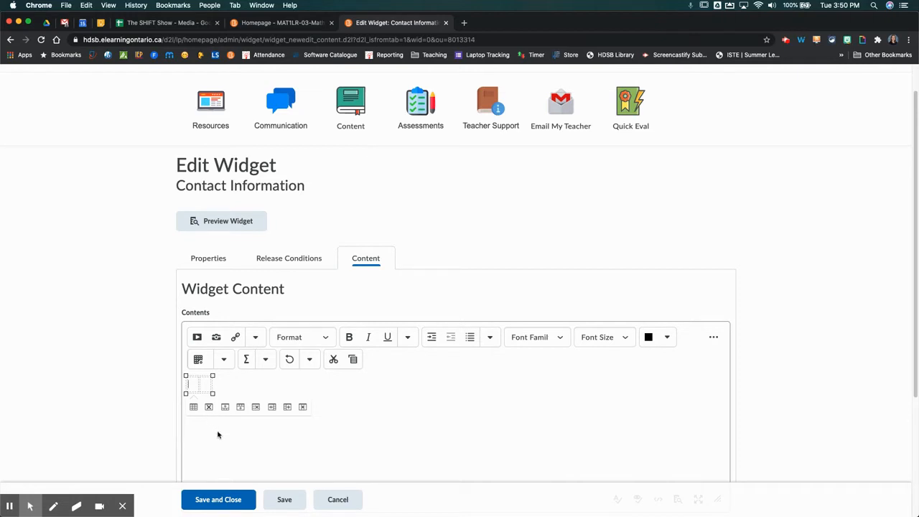
{"action": "left_click", "coordinate": [198, 360]}
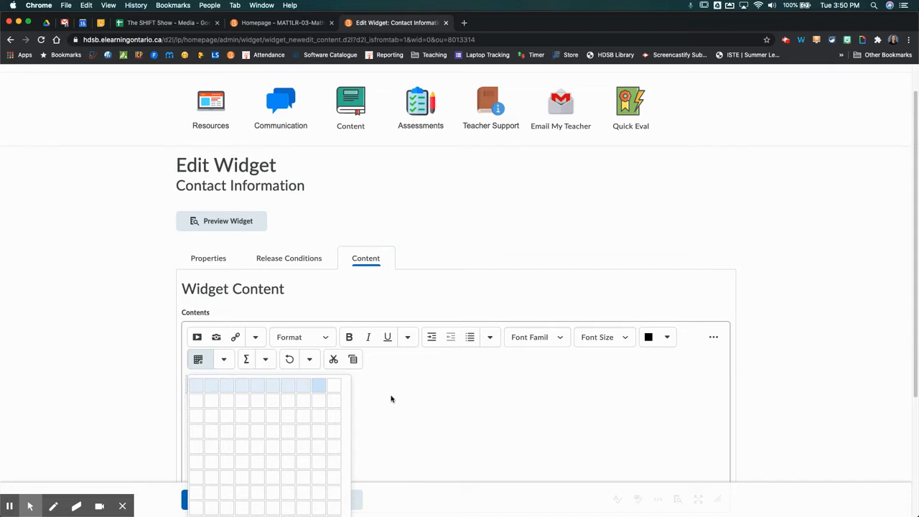
{"action": "left_click", "coordinate": [359, 388]}
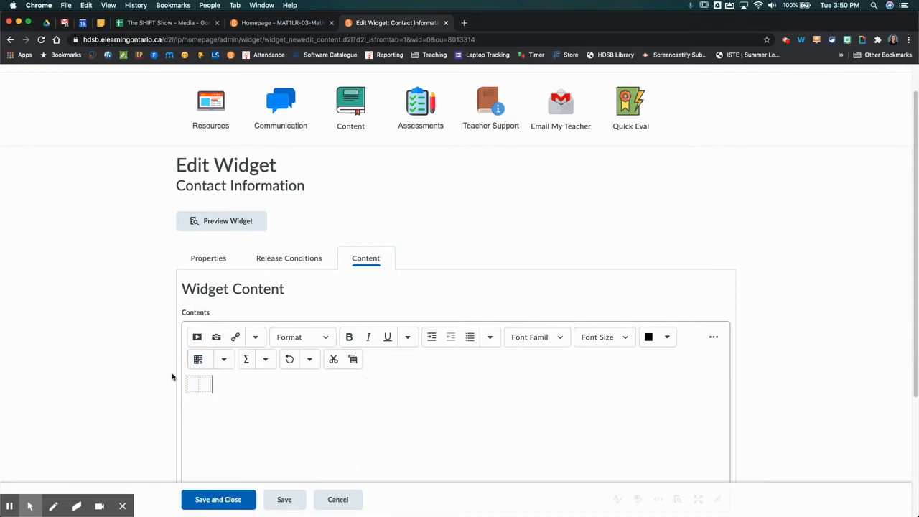
{"action": "left_click", "coordinate": [193, 387]}
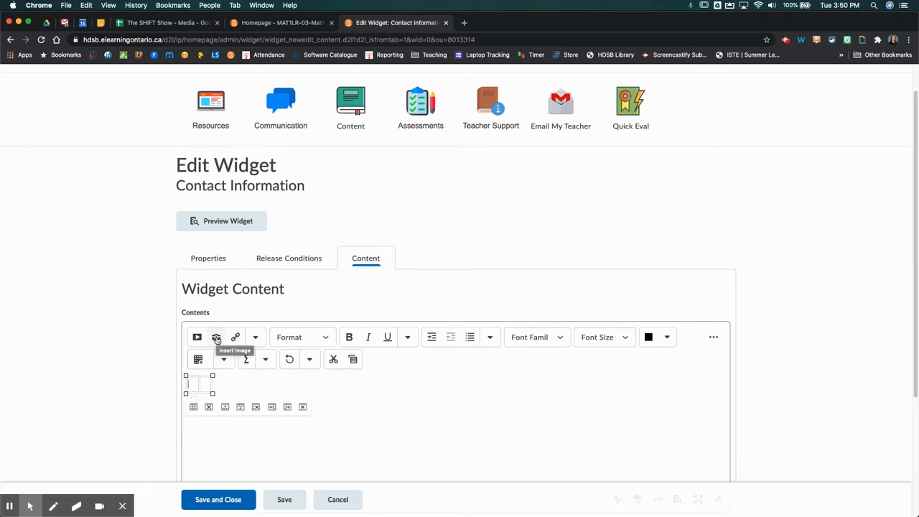
- Upload Hi.png from the Desktop as an image for the table cell
{"action": "left_click", "coordinate": [216, 338]}
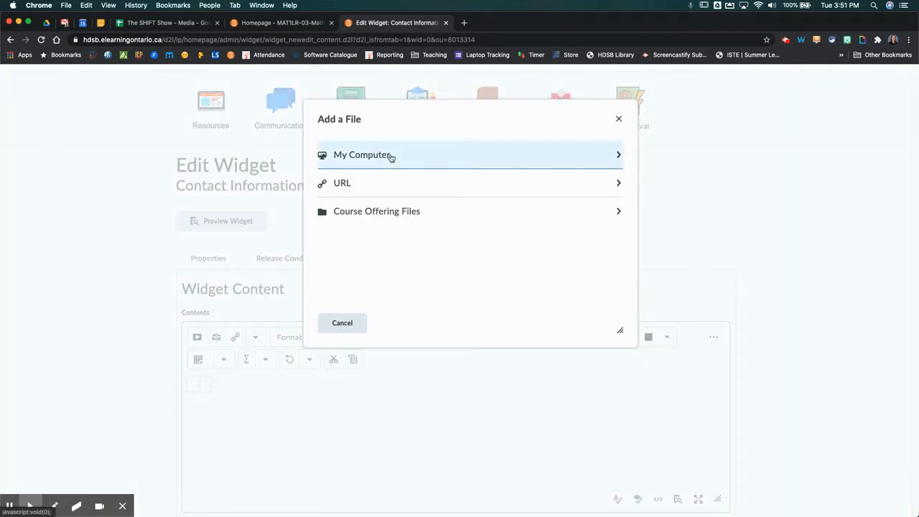
{"action": "left_click", "coordinate": [390, 155]}
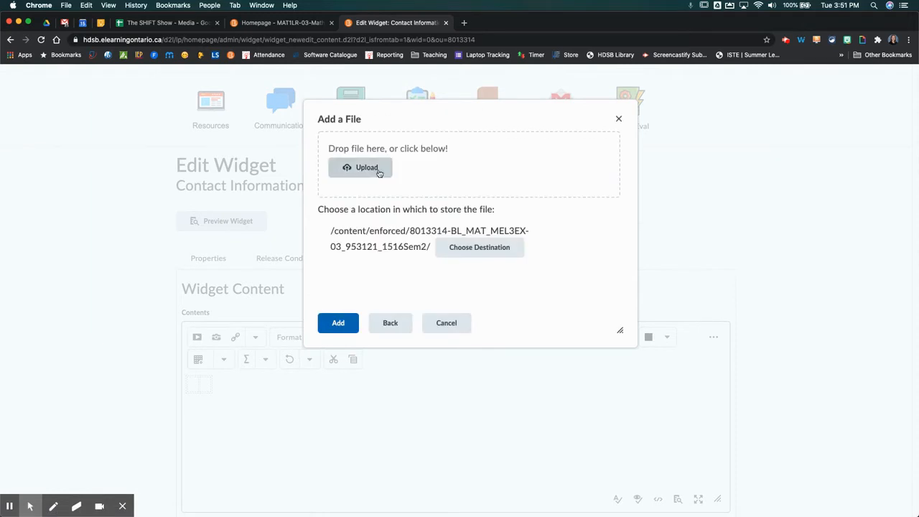
{"action": "left_click", "coordinate": [370, 174]}
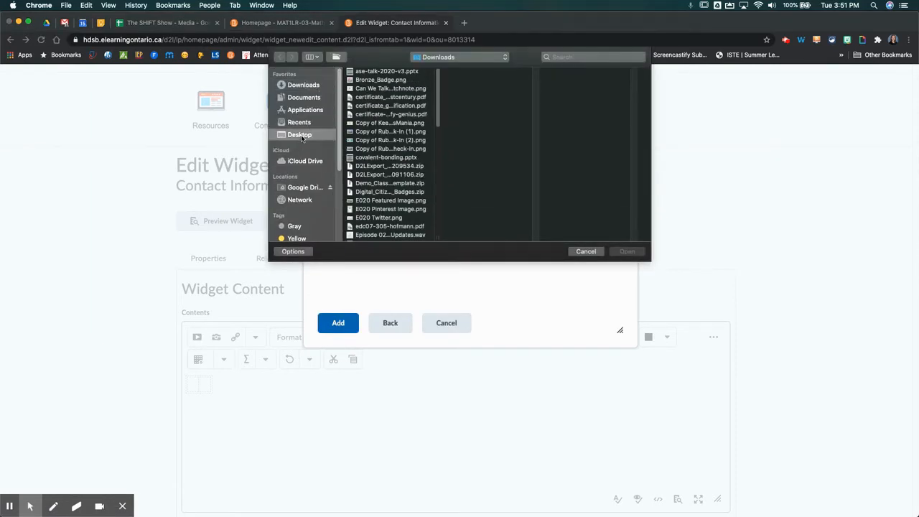
{"action": "left_click", "coordinate": [299, 135]}
{"action": "left_click", "coordinate": [364, 90]}
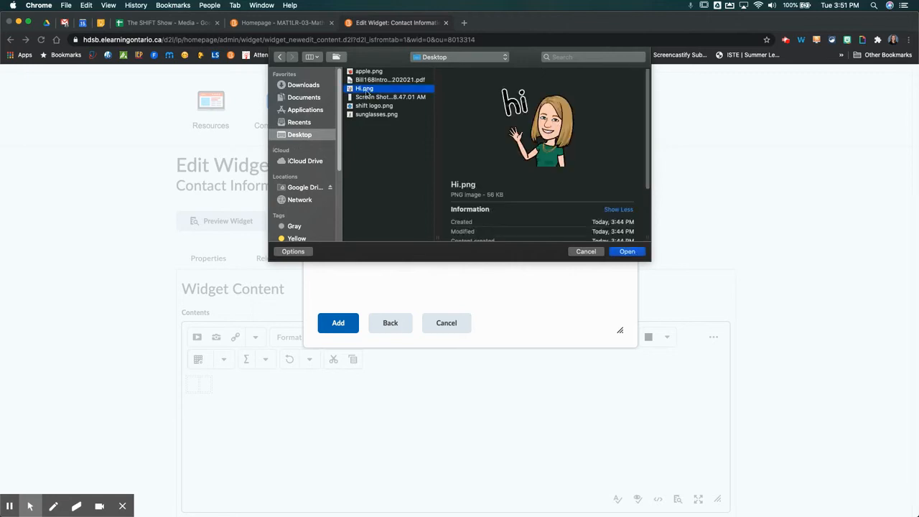
{"action": "left_click", "coordinate": [628, 252]}
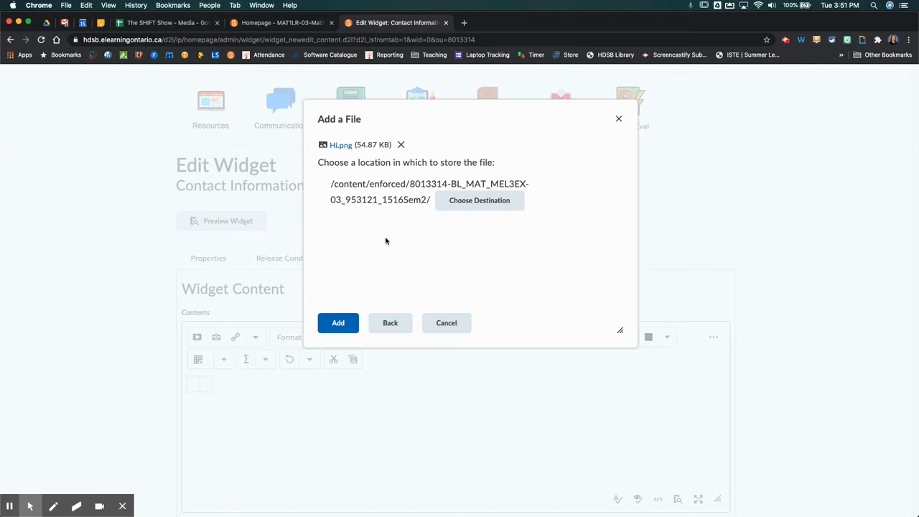
{"action": "left_click", "coordinate": [337, 324]}
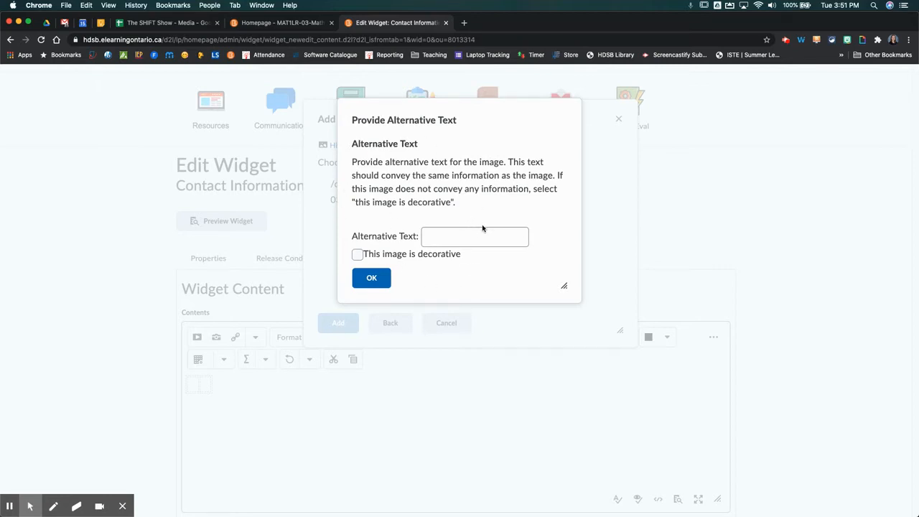
- Insert the bitmoji with alt text 'bitmoji says hi' and shrink it to about 248 px wide
{"action": "left_click", "coordinate": [446, 240]}
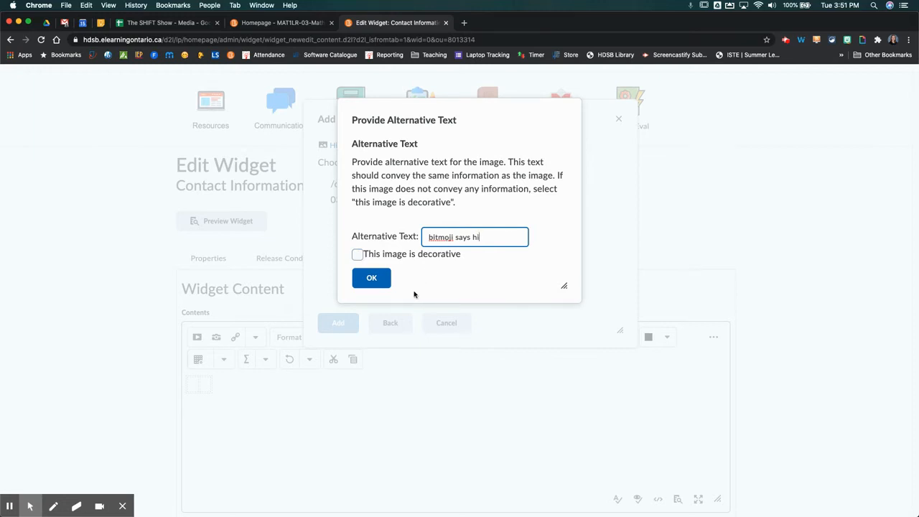
{"action": "left_click", "coordinate": [372, 279]}
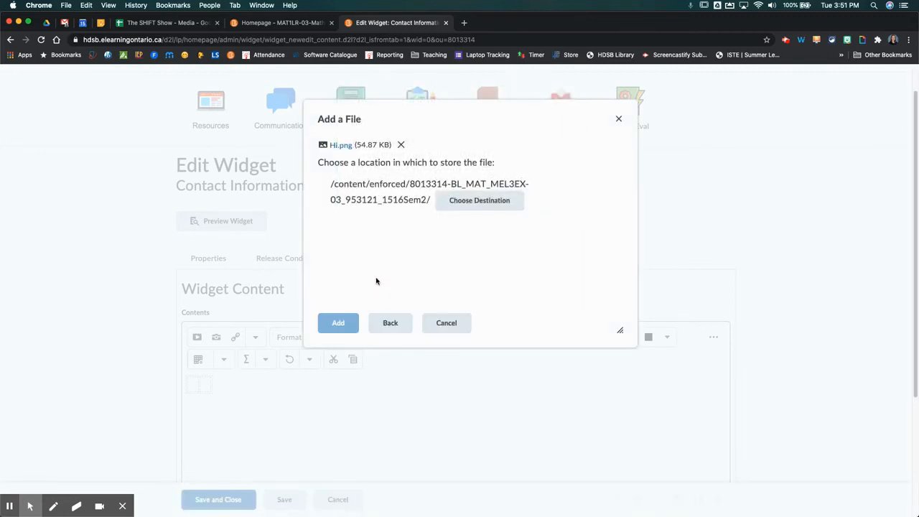
{"action": "scroll", "coordinate": [460, 400], "scroll_direction": "down", "scroll_amount": 3}
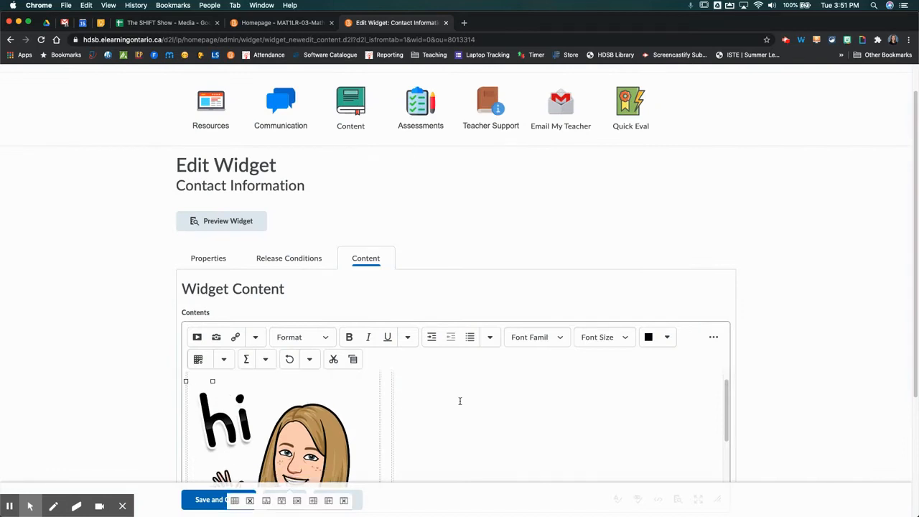
{"action": "scroll", "coordinate": [451, 414], "scroll_direction": "up", "scroll_amount": 2}
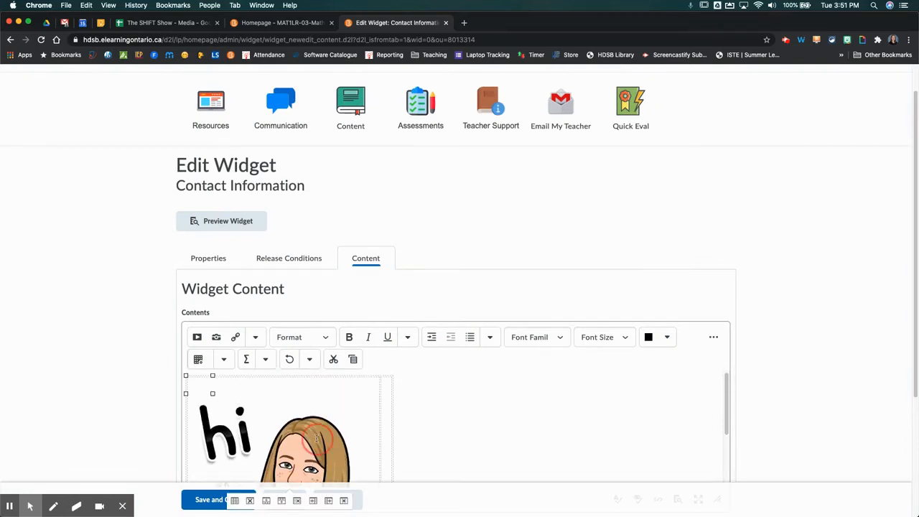
{"action": "left_click", "coordinate": [321, 416]}
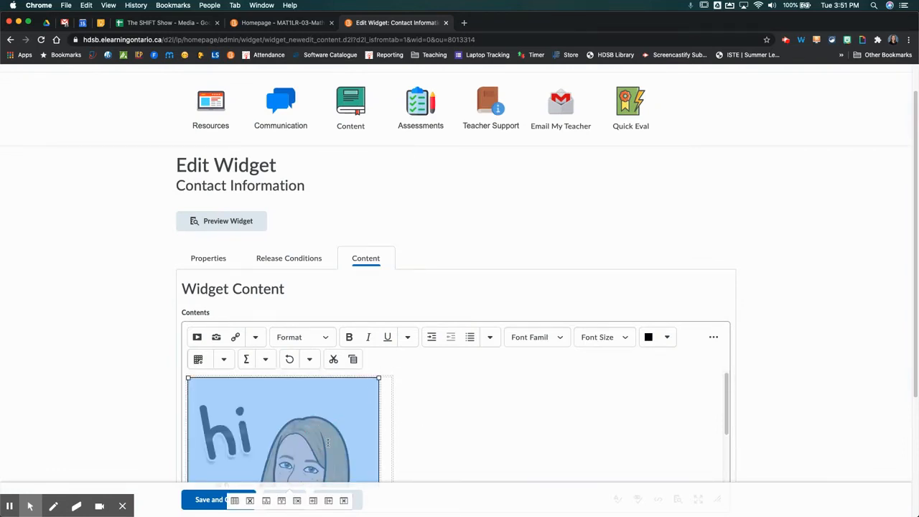
{"action": "left_click_drag", "start_coordinate": [379, 377], "coordinate": [314, 448]}
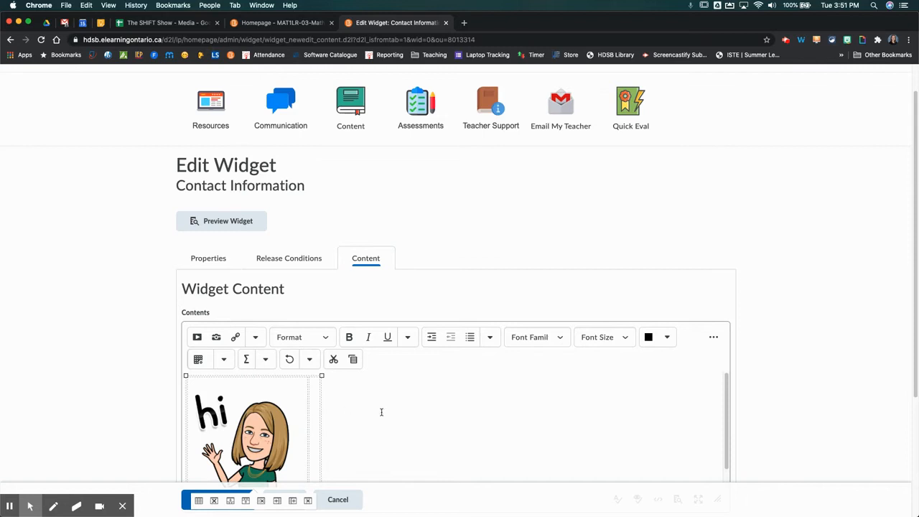
{"action": "scroll", "coordinate": [436, 397], "scroll_direction": "up", "scroll_amount": 1}
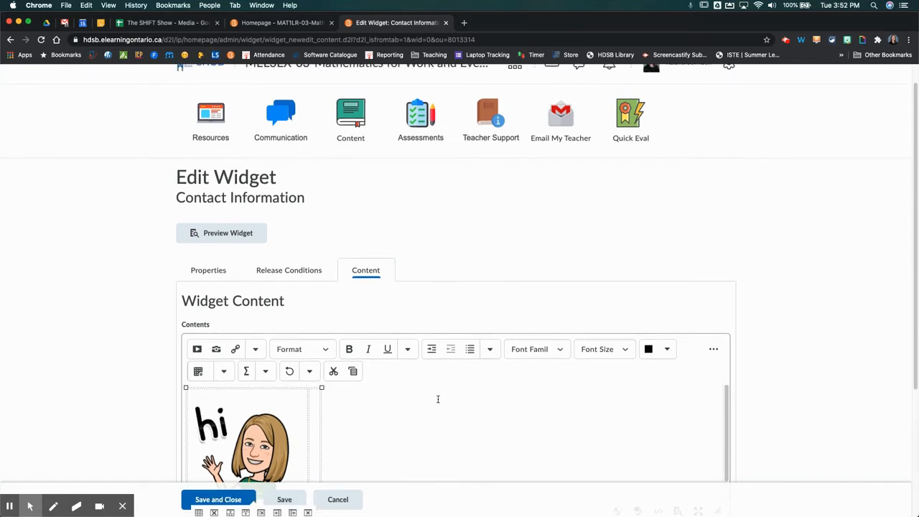
- Type the teacher's name and email lines beside the bitmoji, and bold the 'Teacher:' label
{"action": "scroll", "coordinate": [384, 386], "scroll_direction": "down", "scroll_amount": 1}
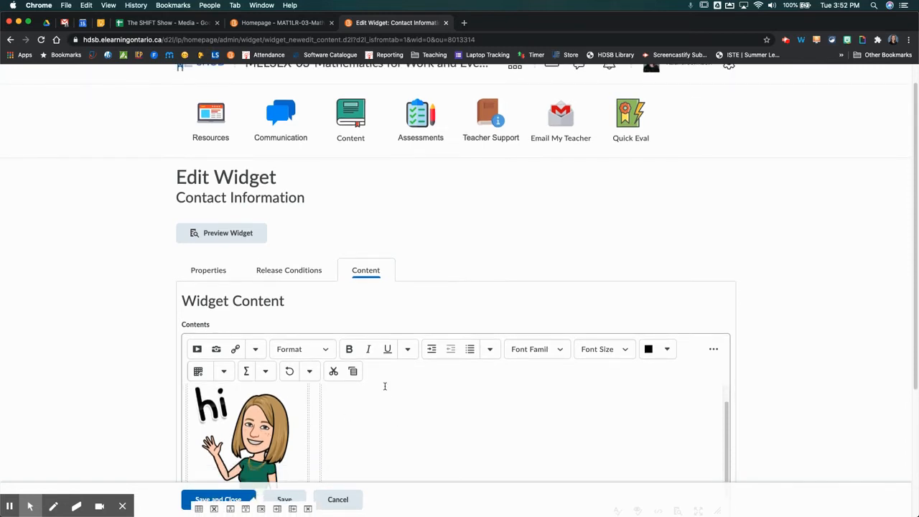
{"action": "type", "text": "eacher: Dr. Johnson"}
{"action": "key", "text": "Return"}
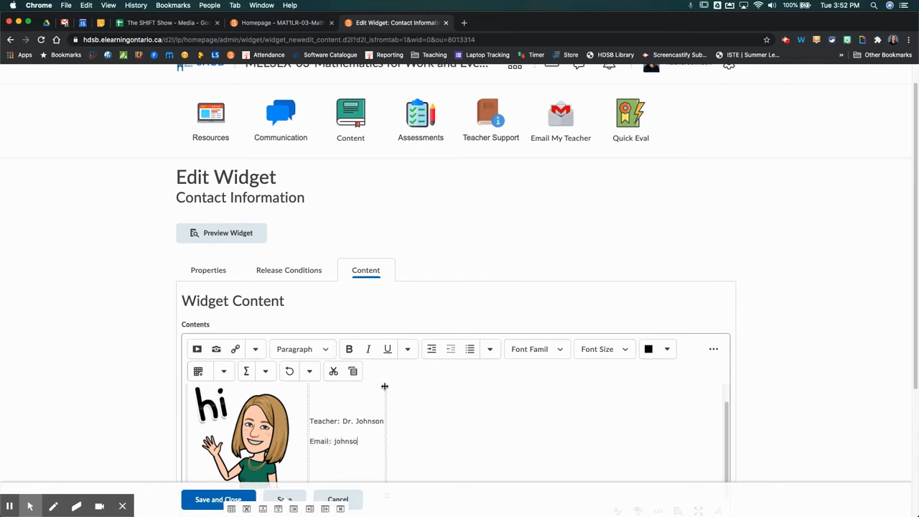
{"action": "key", "text": "Return"}
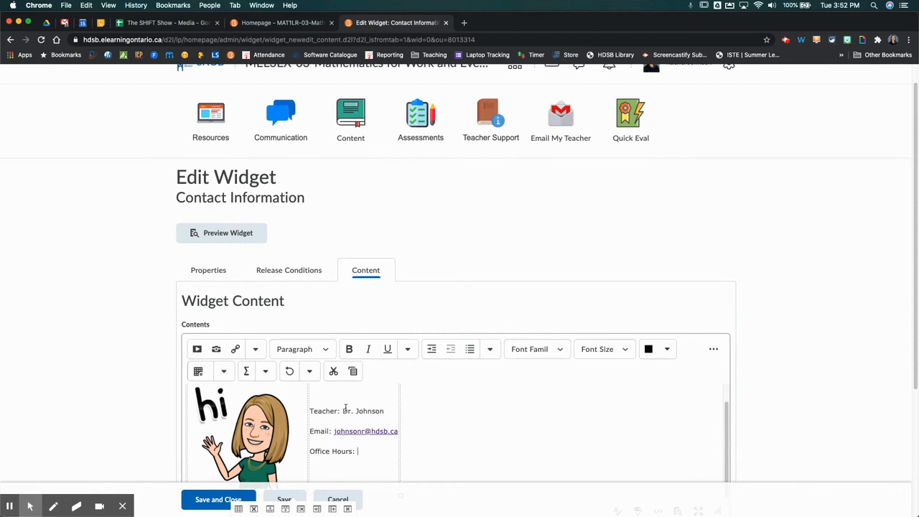
{"action": "left_click_drag", "start_coordinate": [340, 411], "coordinate": [307, 410]}
{"action": "left_click", "coordinate": [351, 352]}
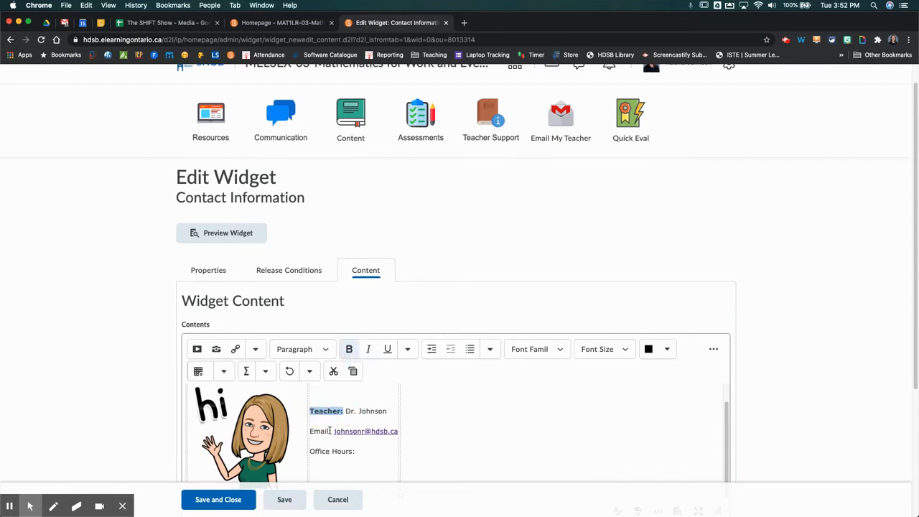
{"action": "left_click_drag", "start_coordinate": [332, 431], "coordinate": [308, 431]}
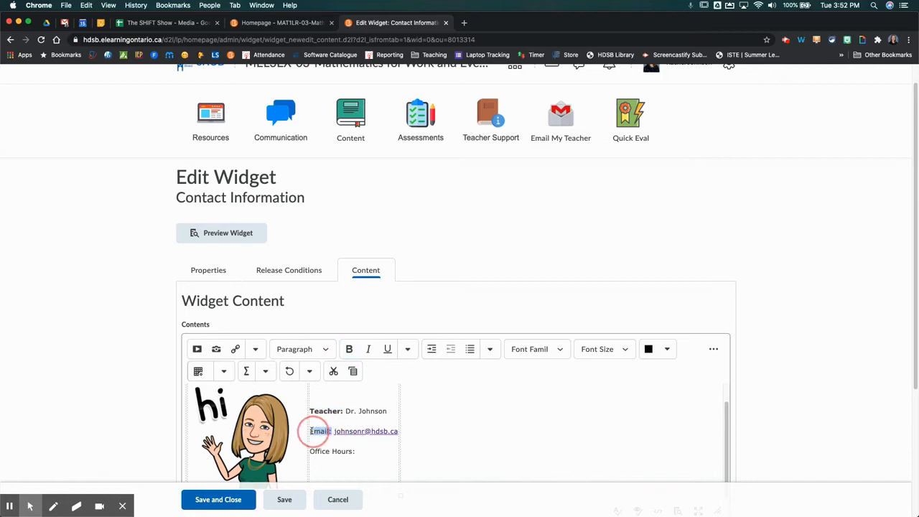
- Bold the 'Email:' and 'Office Hours:' labels, then deselect the text
{"action": "left_click", "coordinate": [351, 349]}
{"action": "left_click_drag", "start_coordinate": [359, 454], "coordinate": [310, 452]}
{"action": "left_click", "coordinate": [350, 349]}
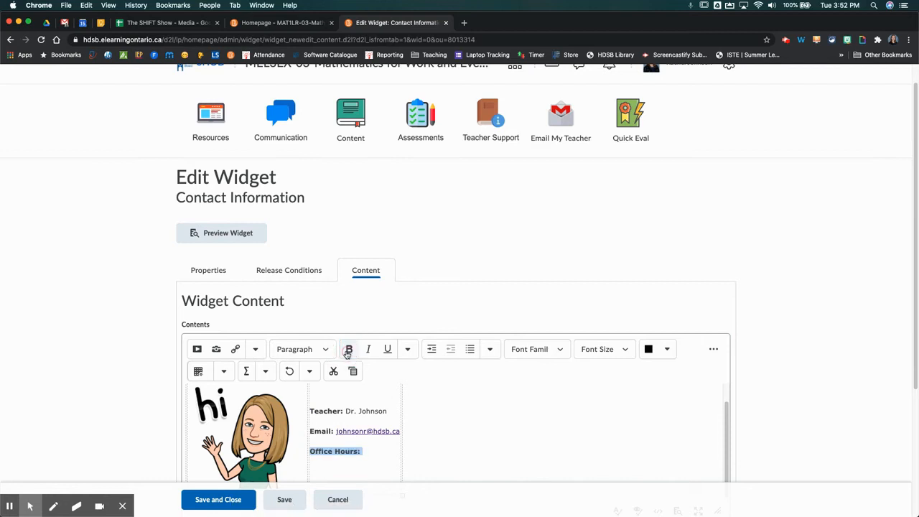
{"action": "scroll", "coordinate": [436, 437], "scroll_direction": "down", "scroll_amount": 2}
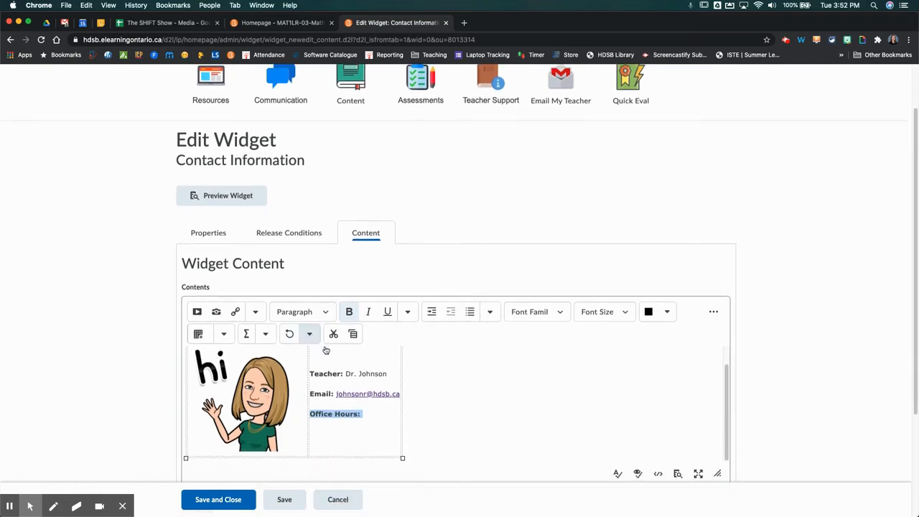
{"action": "left_click", "coordinate": [454, 457]}
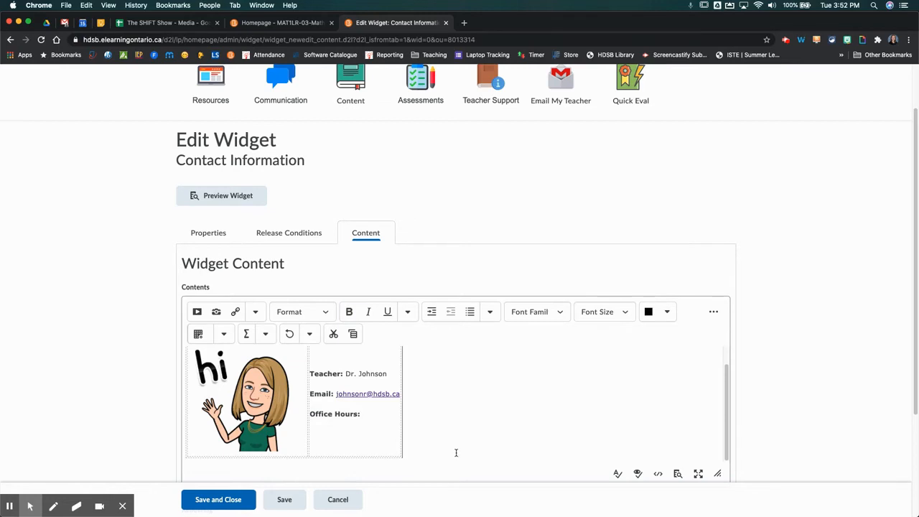
{"action": "scroll", "coordinate": [453, 455], "scroll_direction": "down", "scroll_amount": 3}
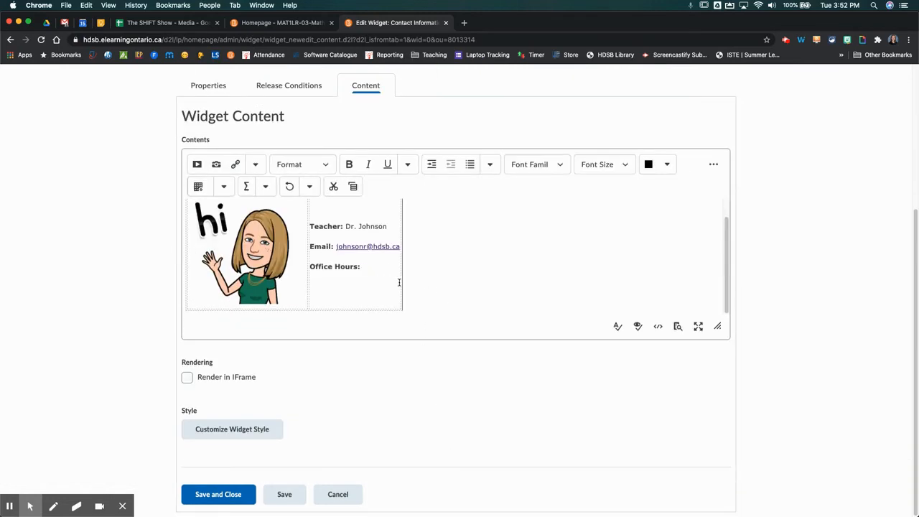
- Below the table, type 'Please post your questions in our General Discussion' and select 'General Discussion'
{"action": "left_click", "coordinate": [436, 269]}
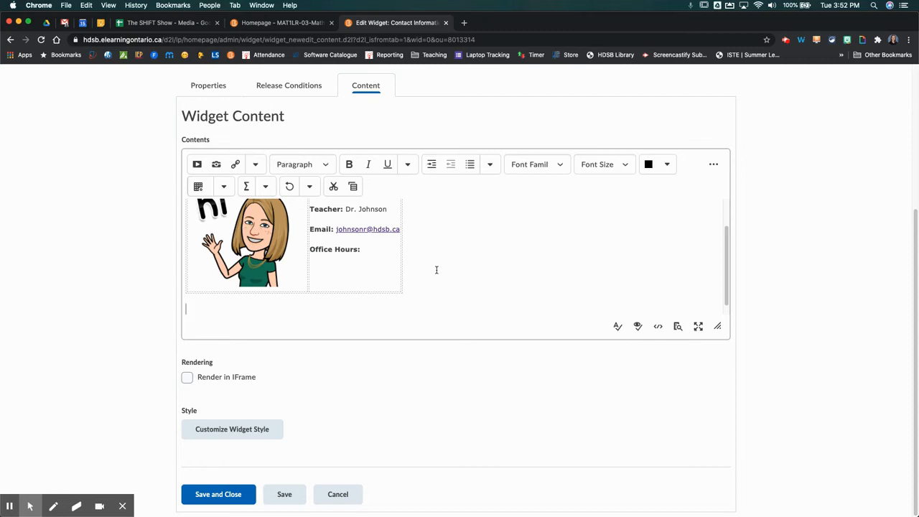
{"action": "type", "text": "Please post your questio"}
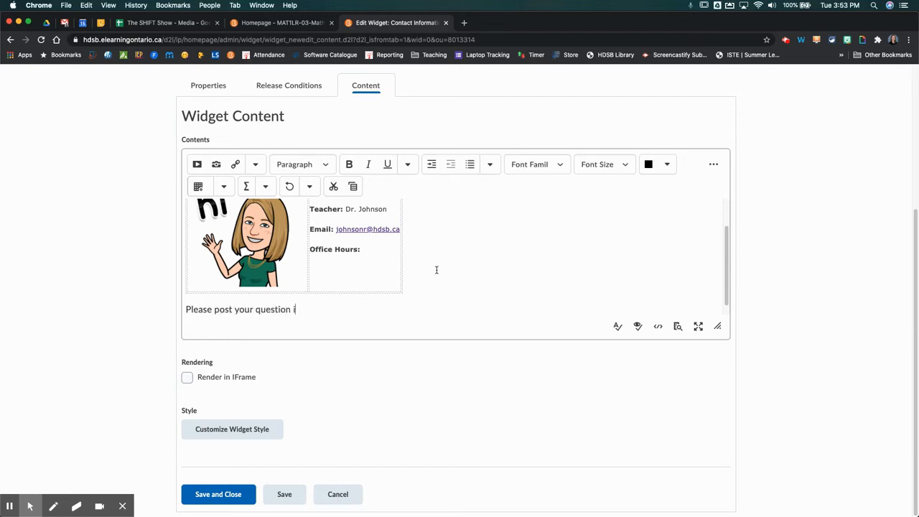
{"action": "type", "text": "ns in our General Discussion forum."}
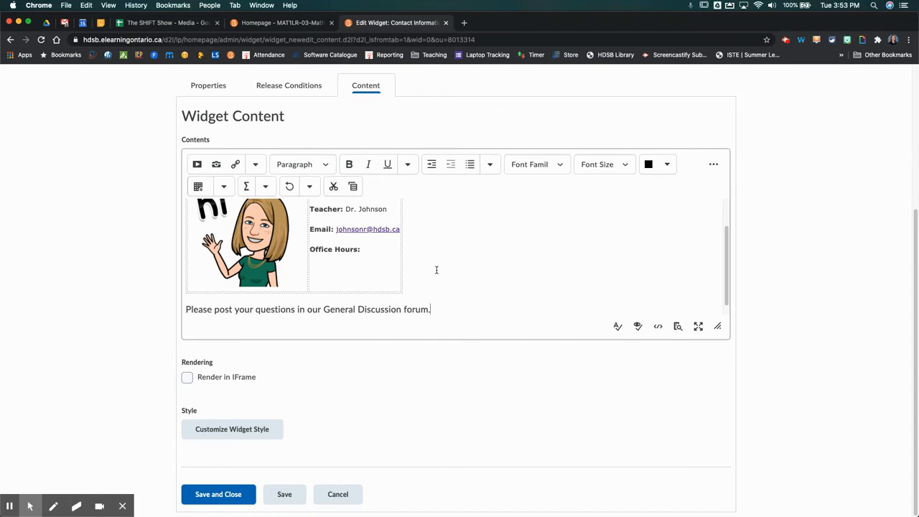
{"action": "left_click_drag", "start_coordinate": [321, 310], "coordinate": [401, 299]}
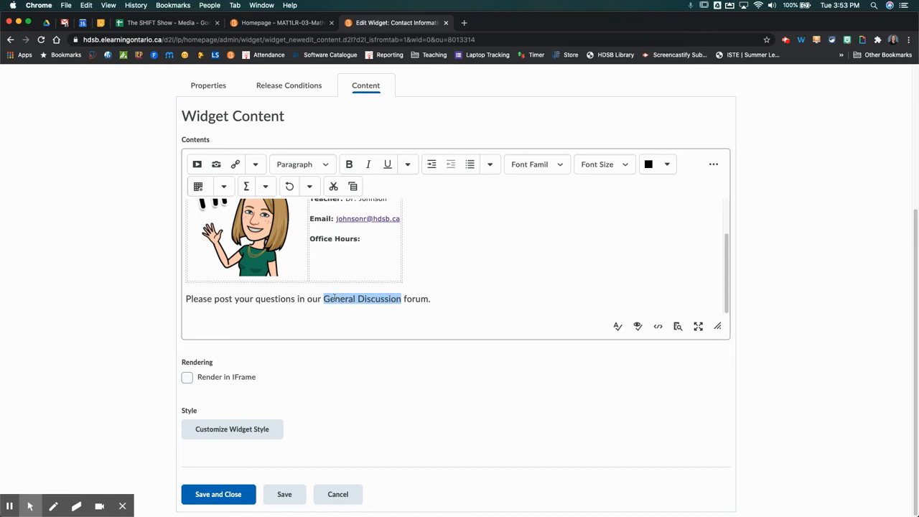
- Quicklink 'General Discussion' to a newly created discussion forum with a short description
{"action": "left_click", "coordinate": [235, 165]}
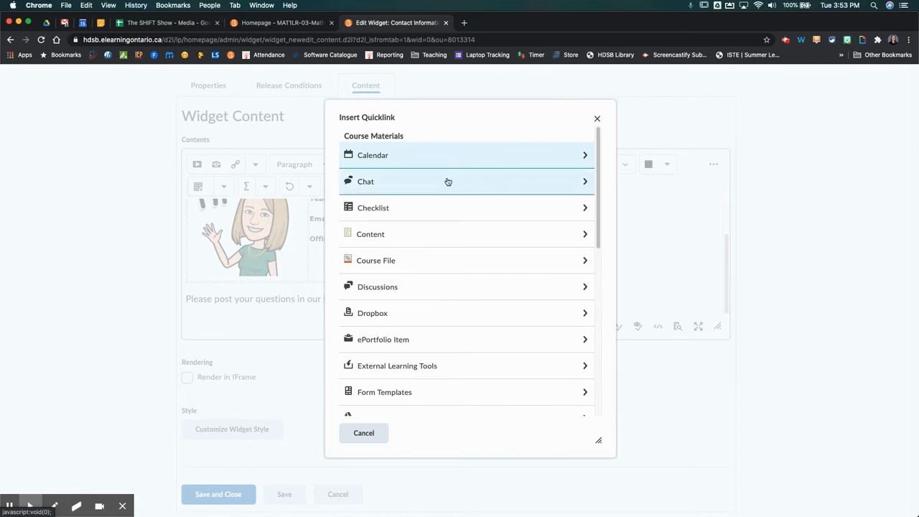
{"action": "left_click", "coordinate": [457, 291]}
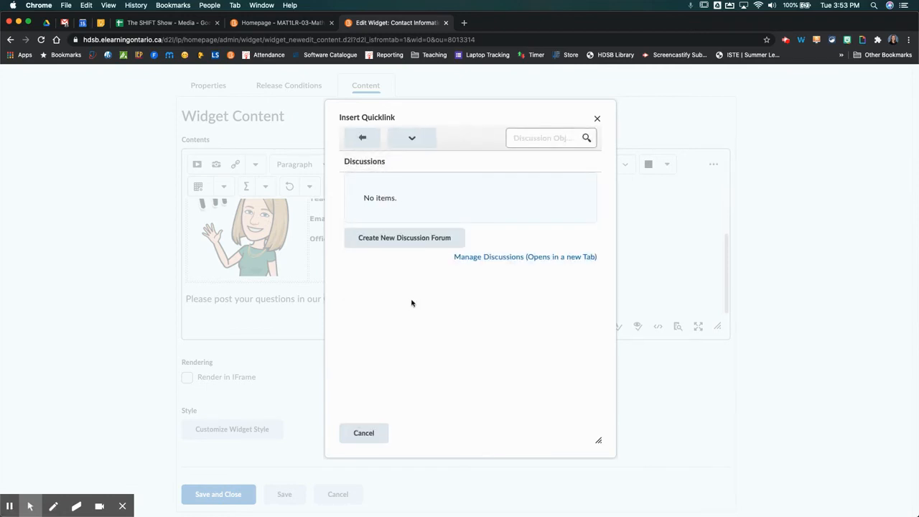
{"action": "left_click", "coordinate": [417, 245]}
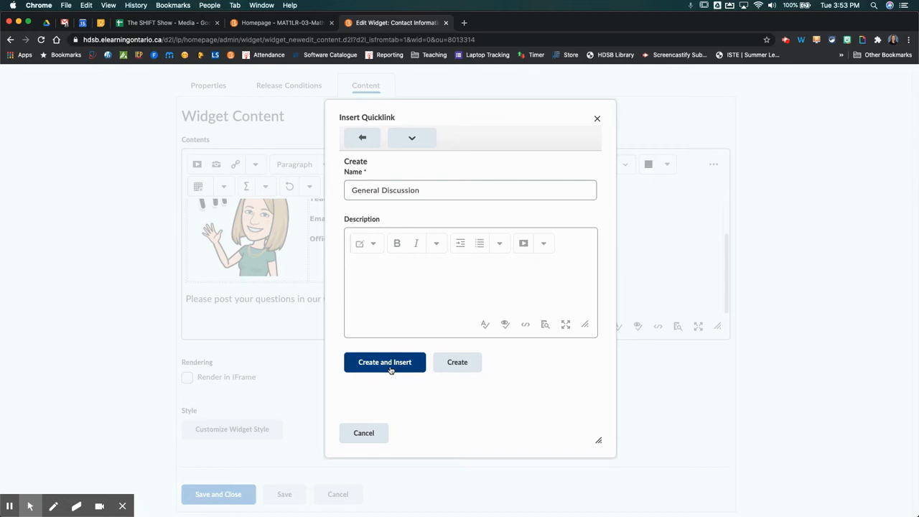
{"action": "left_click", "coordinate": [372, 264]}
{"action": "type", "text": "Please post your questions here!"}
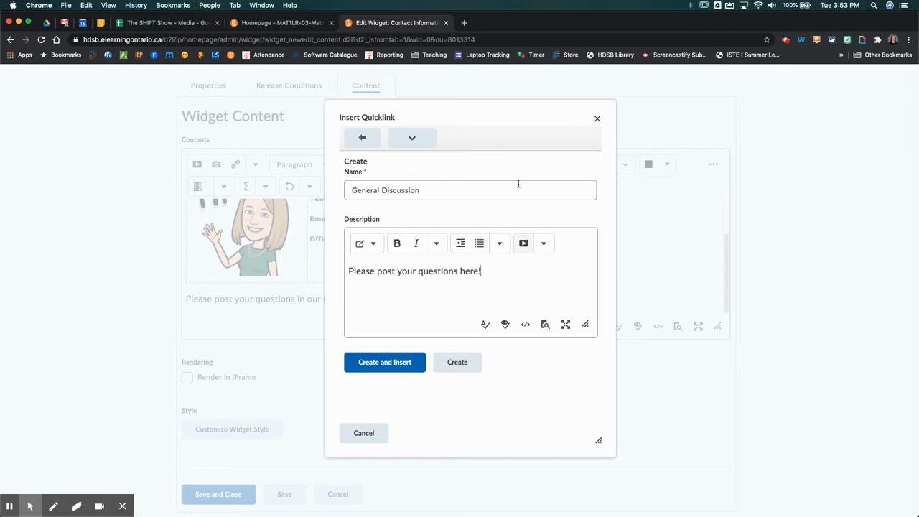
{"action": "left_click", "coordinate": [388, 363]}
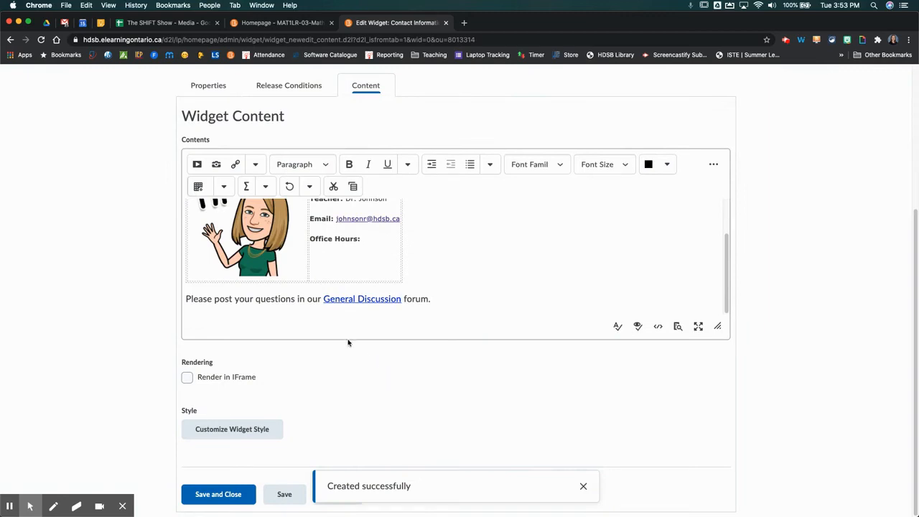
{"action": "left_click", "coordinate": [458, 300]}
- Save and close the widget, then copy the Course Default homepage to 'Course Default - Copy'
{"action": "left_click", "coordinate": [220, 495]}
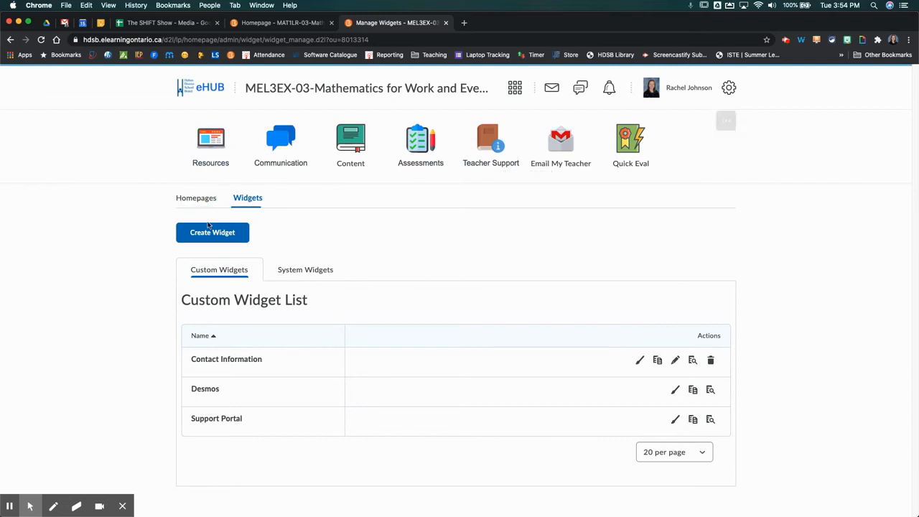
{"action": "left_click", "coordinate": [192, 198]}
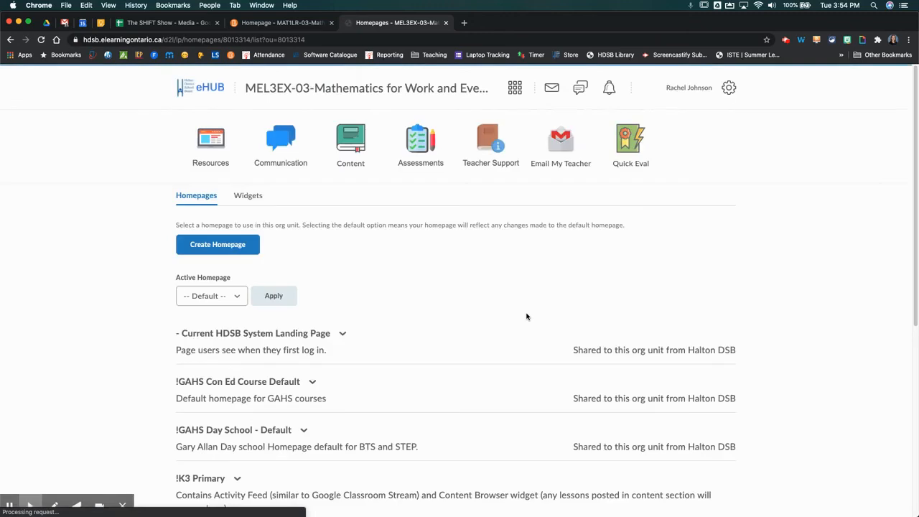
{"action": "scroll", "coordinate": [527, 317], "scroll_direction": "down", "scroll_amount": 5}
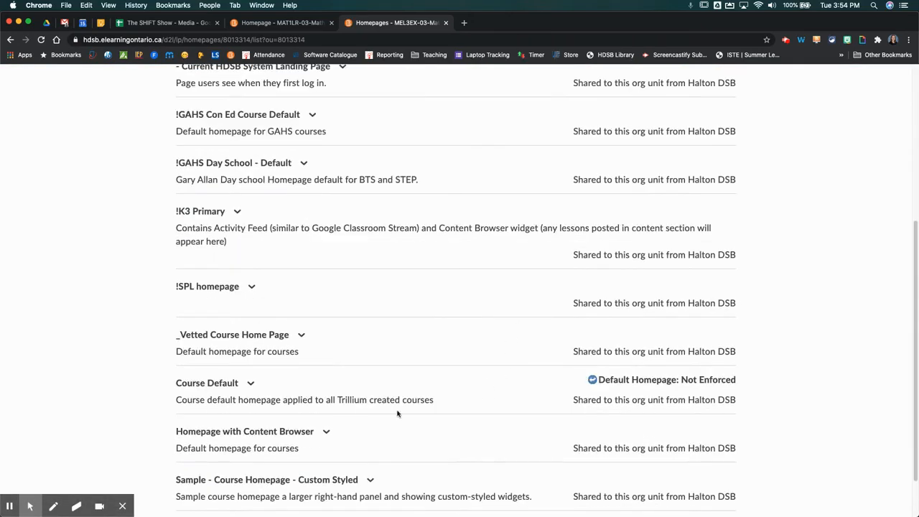
{"action": "left_click", "coordinate": [250, 383]}
{"action": "left_click", "coordinate": [260, 415]}
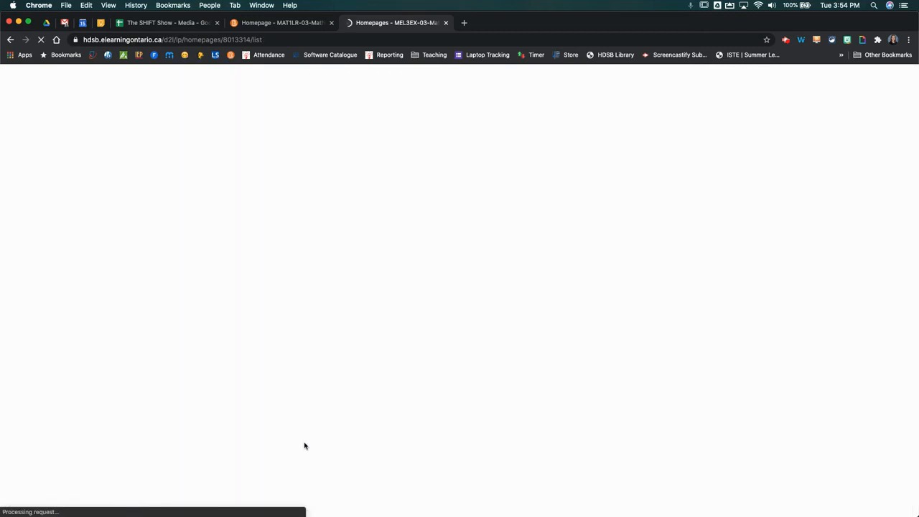
{"action": "scroll", "coordinate": [322, 328], "scroll_direction": "down", "scroll_amount": 5}
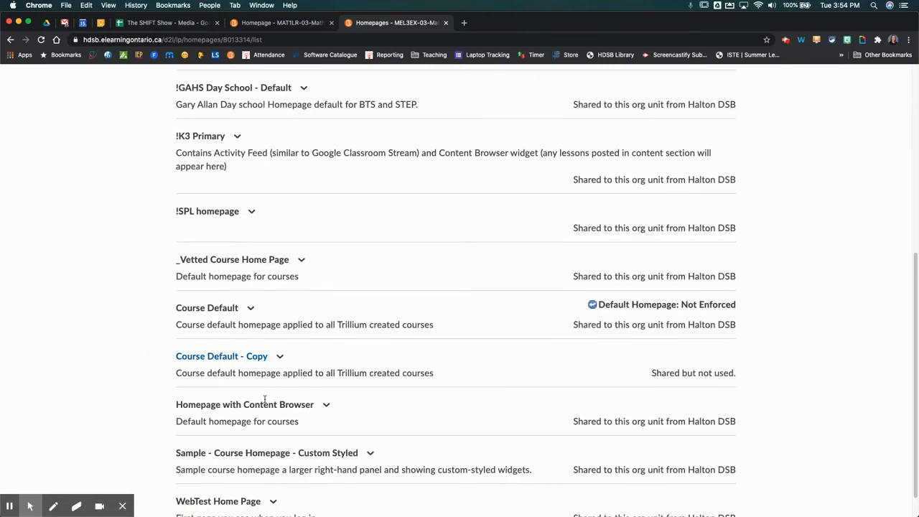
- Open 'Course Default - Copy' and rename it to the teacher's surname
{"action": "left_click", "coordinate": [219, 357]}
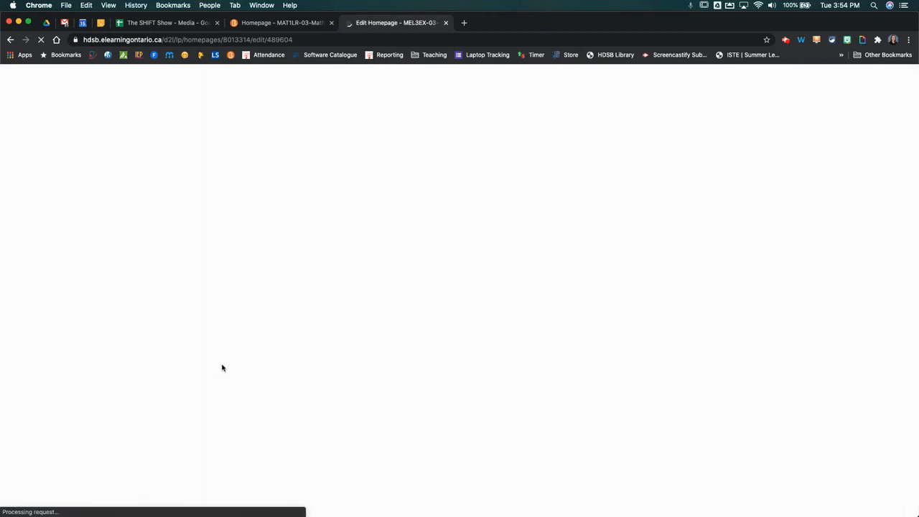
{"action": "left_click", "coordinate": [274, 250]}
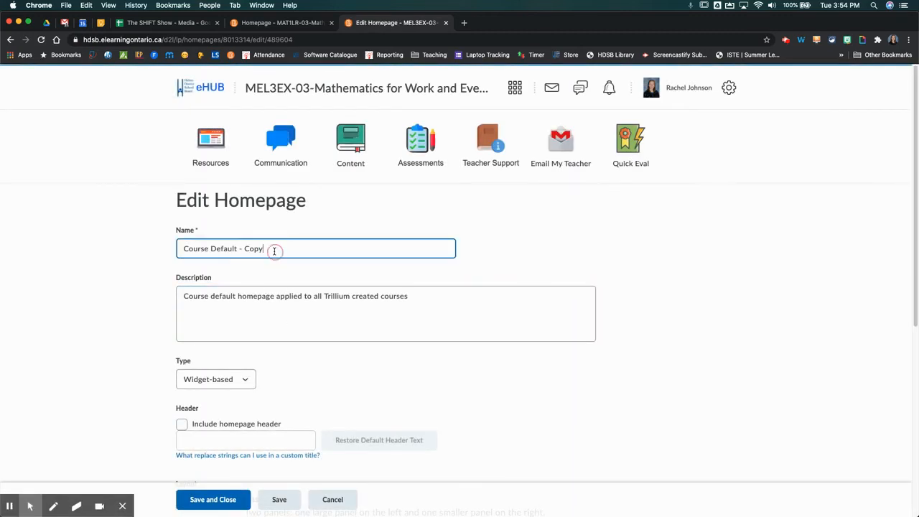
{"action": "triple_click", "coordinate": [273, 250]}
{"action": "type", "text": "J"}
{"action": "left_click", "coordinate": [174, 281]}
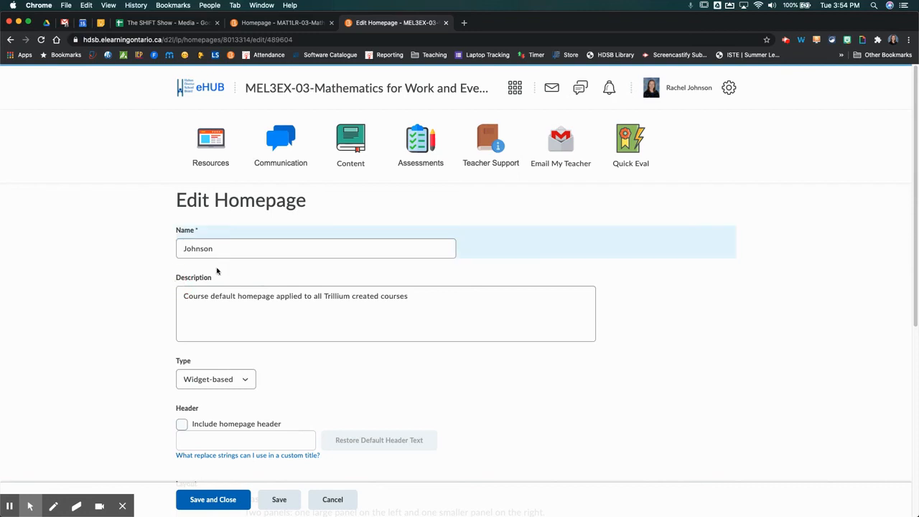
{"action": "scroll", "coordinate": [415, 266], "scroll_direction": "down", "scroll_amount": 4}
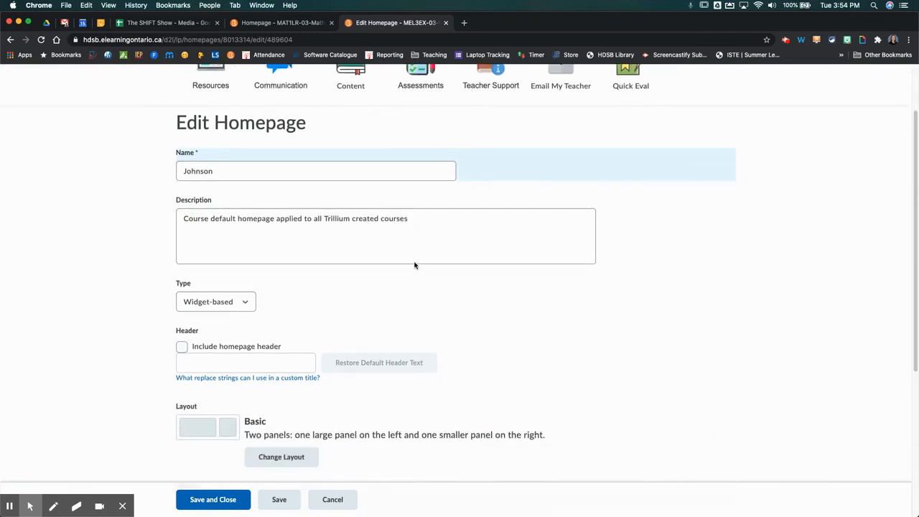
{"action": "scroll", "coordinate": [414, 266], "scroll_direction": "down", "scroll_amount": 5}
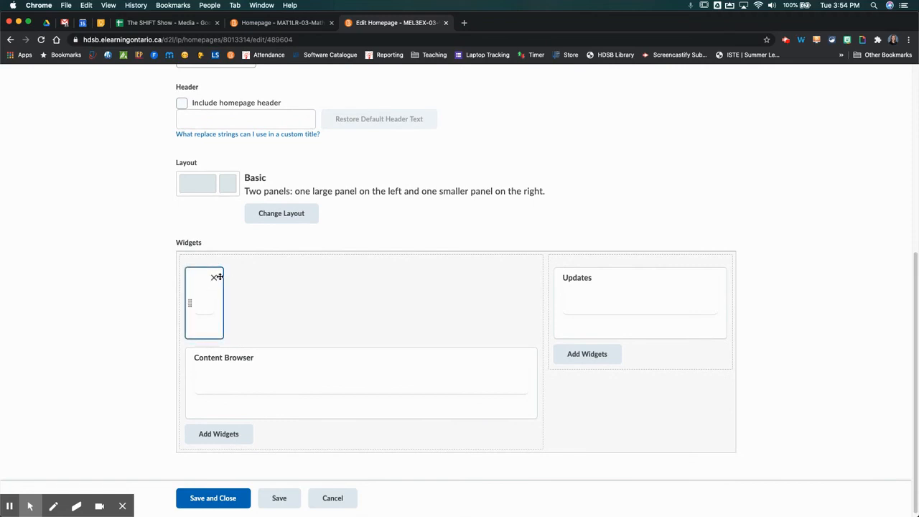
- Remove the Content Browser widget and add the custom Contact Information widget to the left panel
{"action": "left_click", "coordinate": [528, 358]}
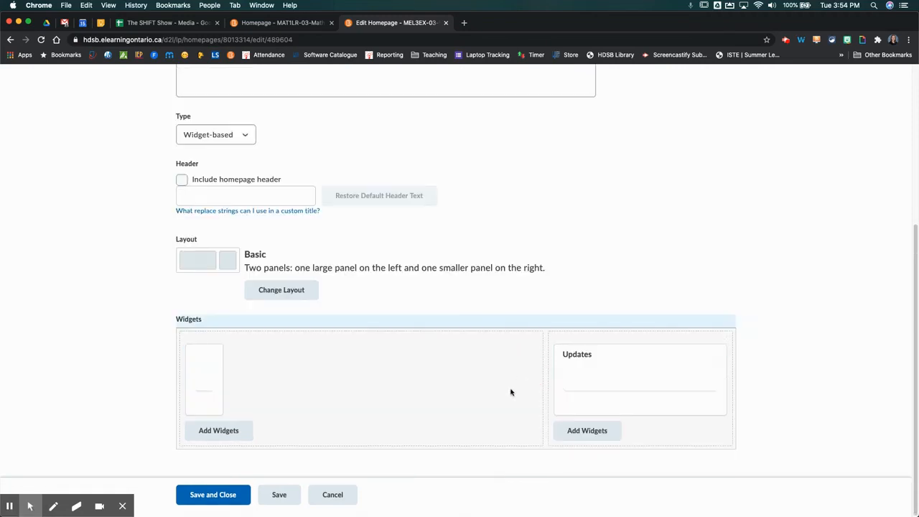
{"action": "left_click", "coordinate": [211, 432]}
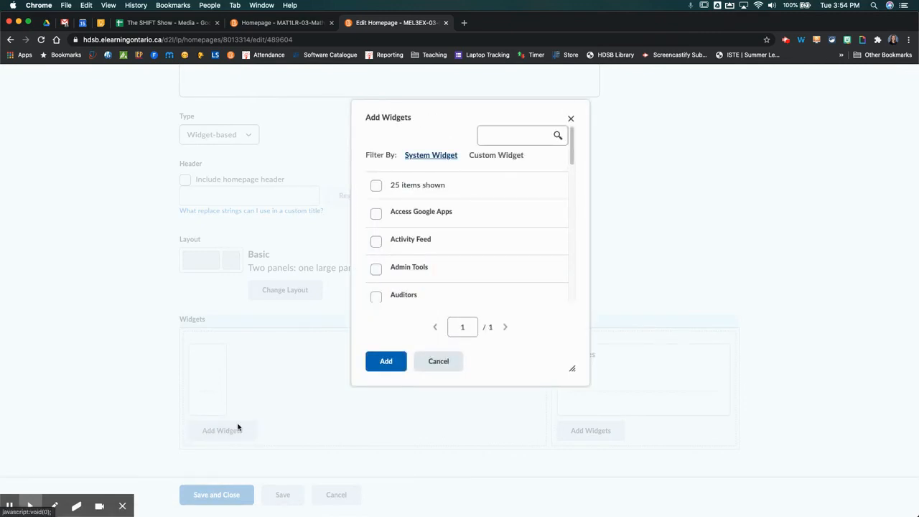
{"action": "left_click", "coordinate": [491, 155]}
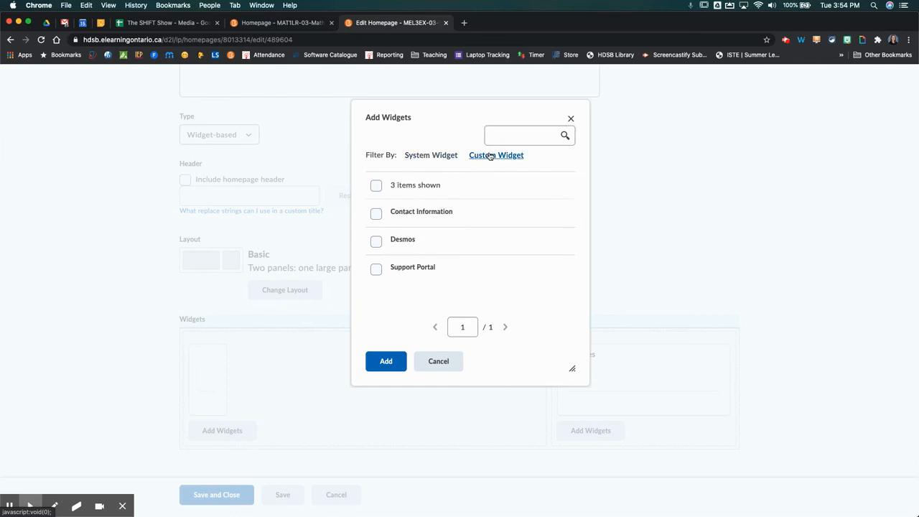
{"action": "left_click", "coordinate": [375, 214]}
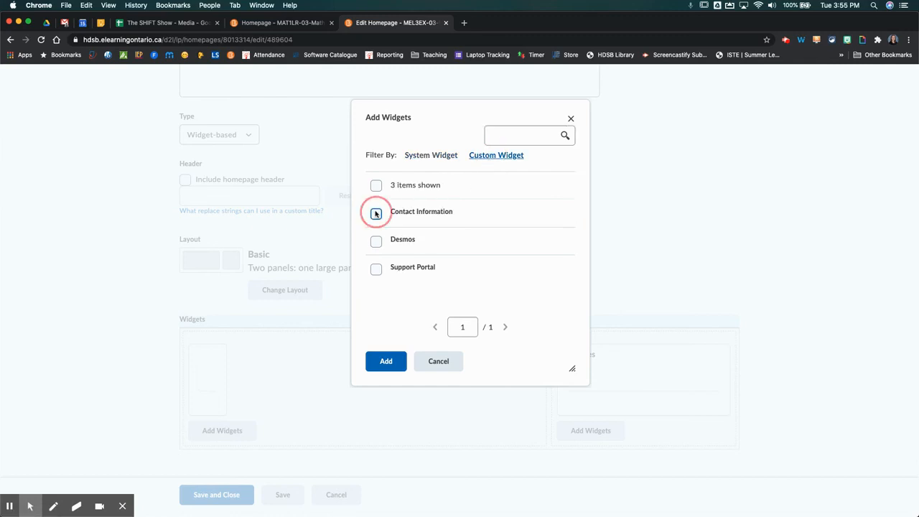
{"action": "left_click", "coordinate": [386, 363]}
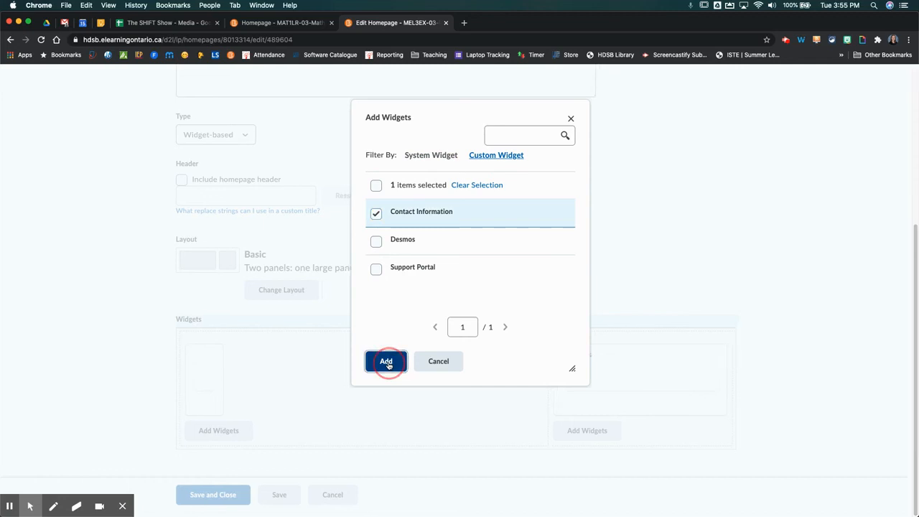
- Move Contact Information above the News widget and save the Johnson homepage
{"action": "left_click_drag", "start_coordinate": [190, 455], "coordinate": [187, 338]}
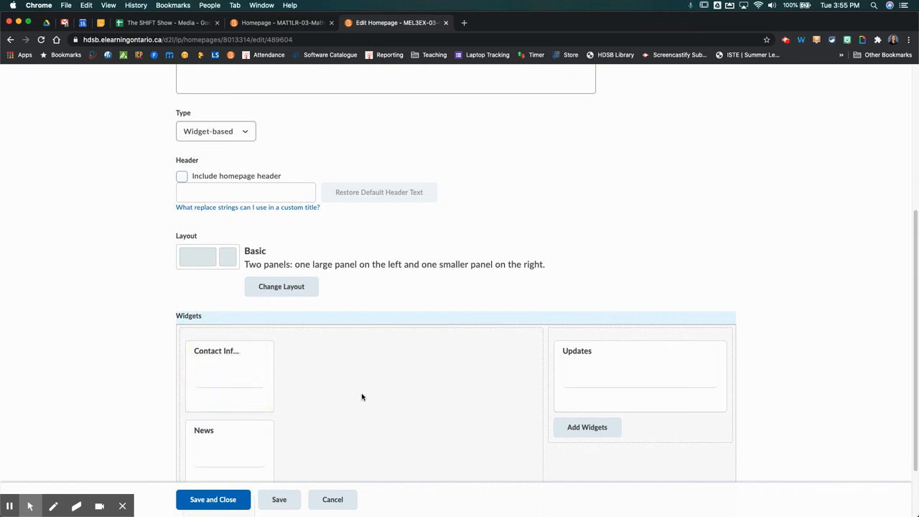
{"action": "scroll", "coordinate": [360, 391], "scroll_direction": "down", "scroll_amount": 2}
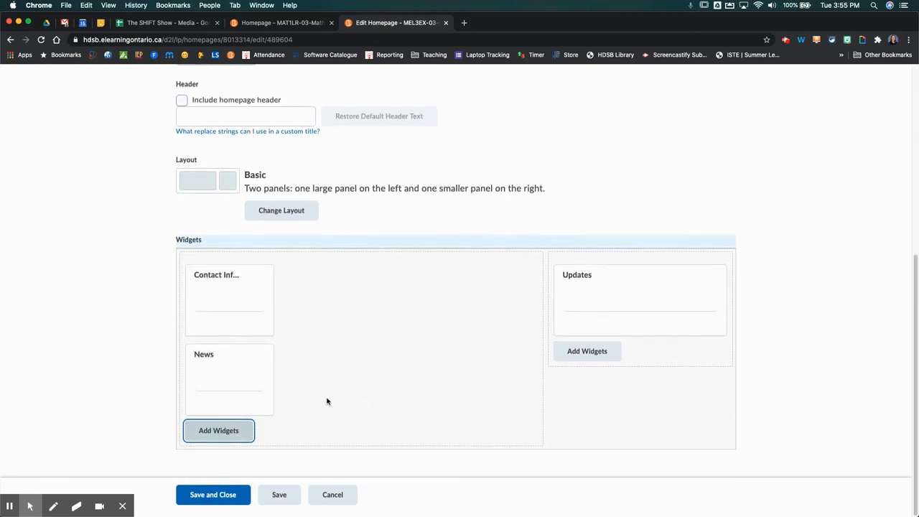
{"action": "left_click", "coordinate": [203, 495]}
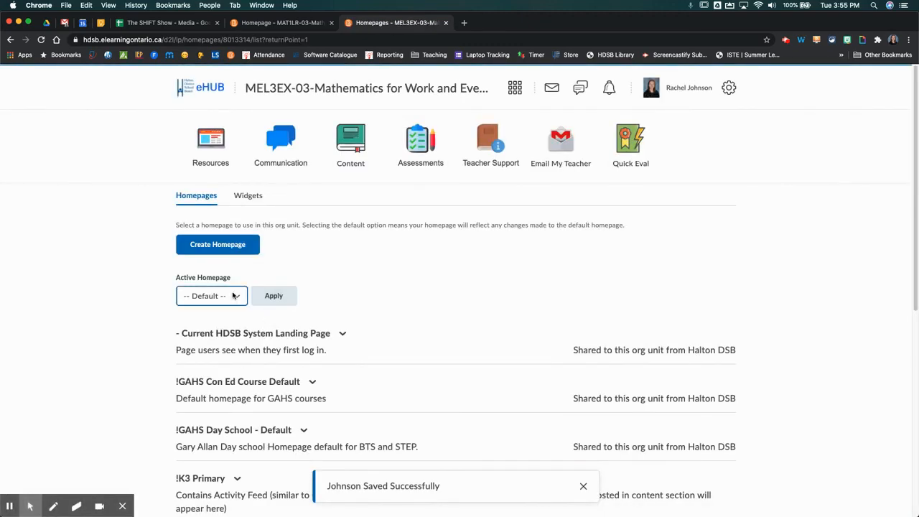
- Apply Johnson as the course's active homepage and open the course home to view it
{"action": "left_click", "coordinate": [234, 297]}
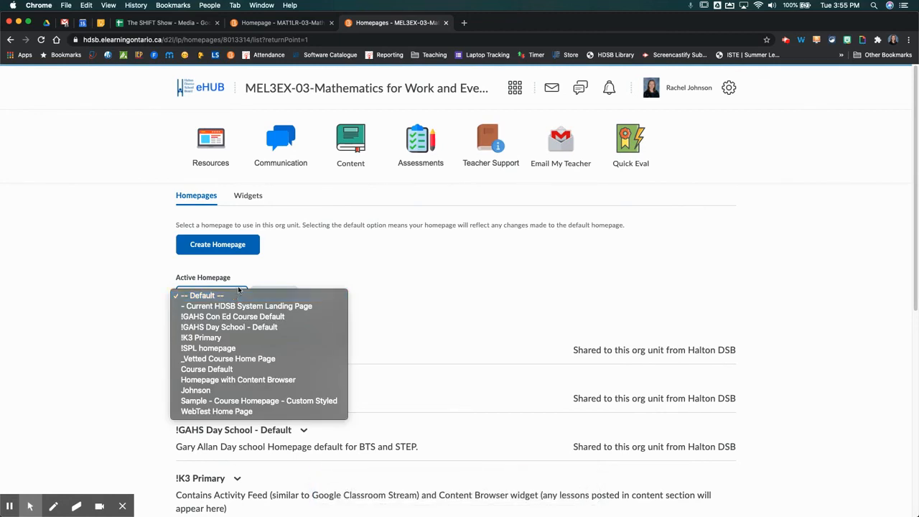
{"action": "left_click", "coordinate": [238, 390]}
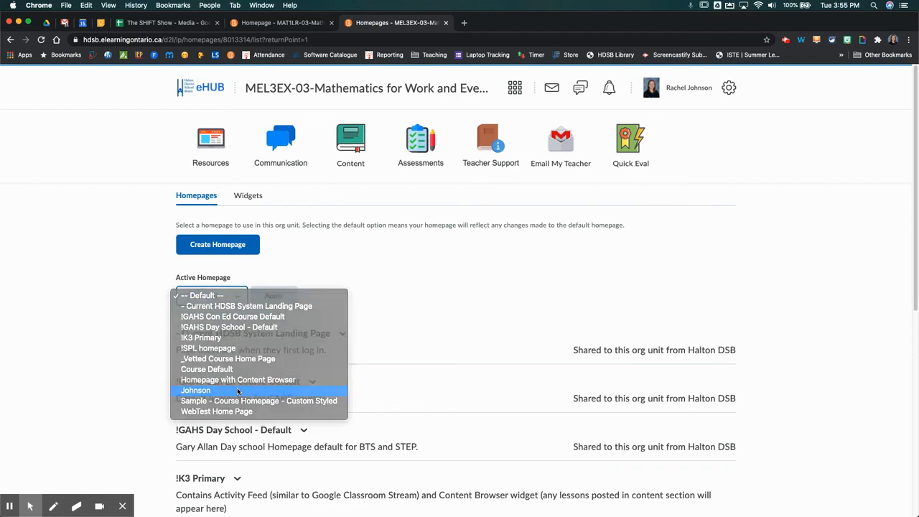
{"action": "left_click", "coordinate": [276, 296]}
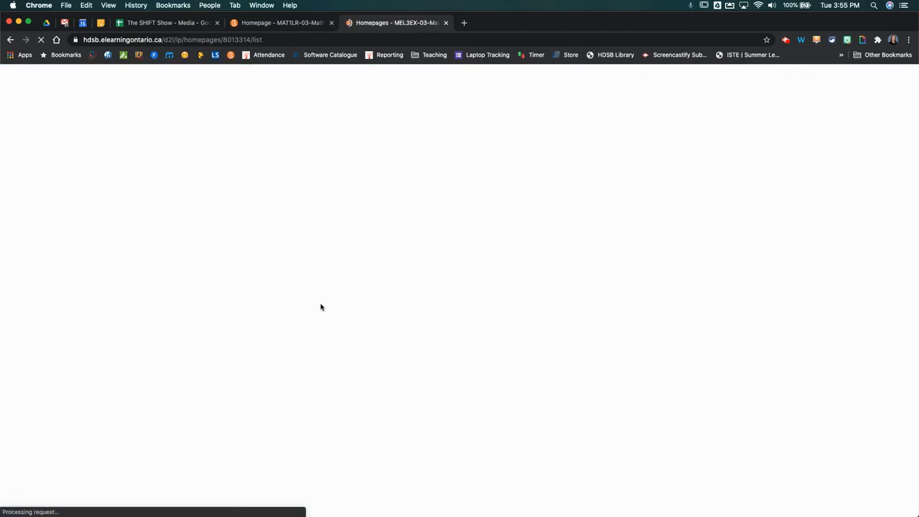
{"action": "left_click", "coordinate": [308, 93]}
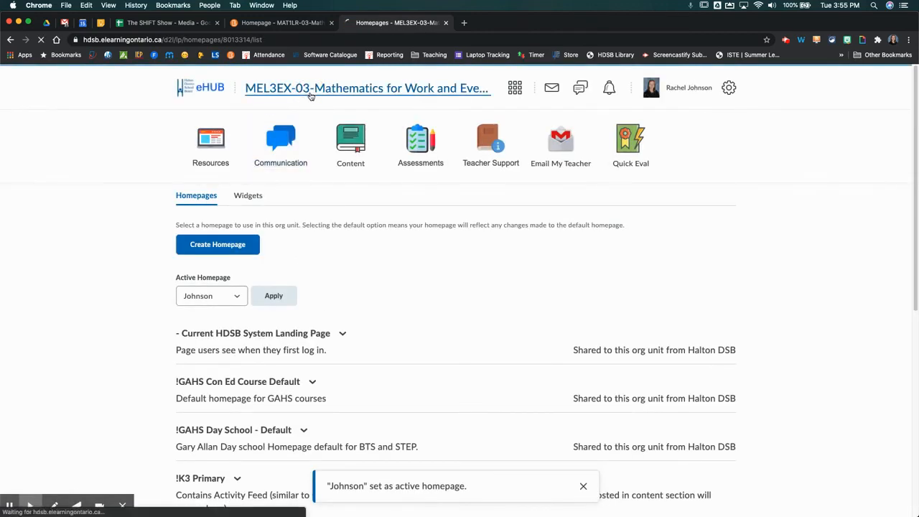